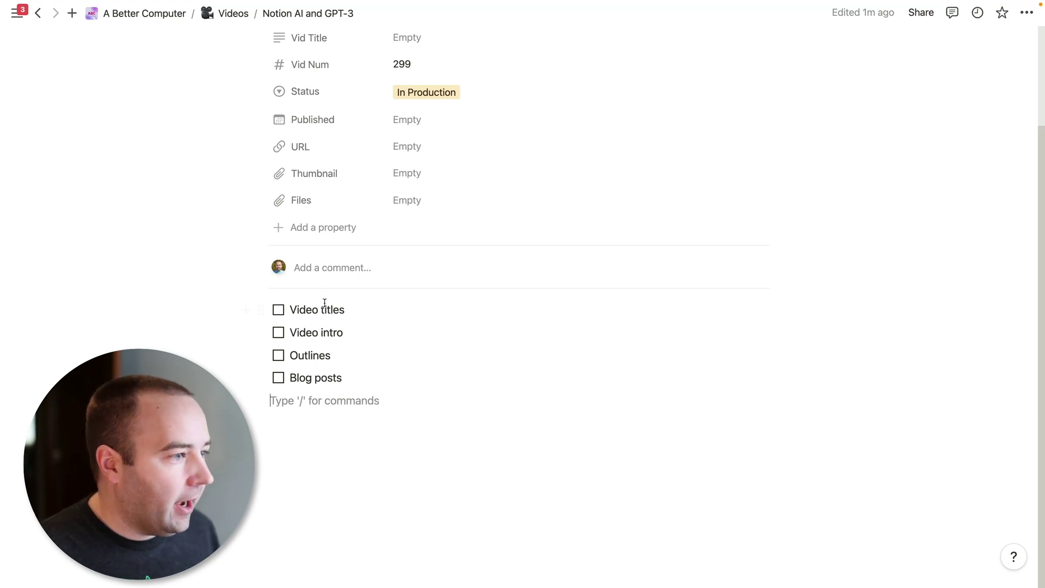
# Step: Review the four checklist items, then call up Notion AI in a new empty block below Blog posts
pyautogui.moveTo(289, 309); pyautogui.dragTo(366, 312)
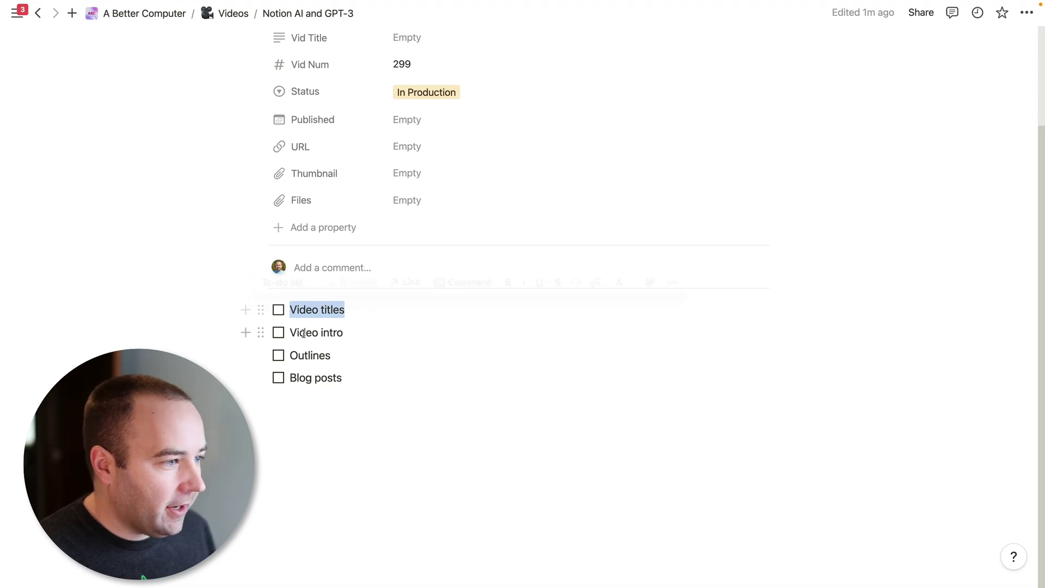
pyautogui.moveTo(294, 333); pyautogui.dragTo(350, 332)
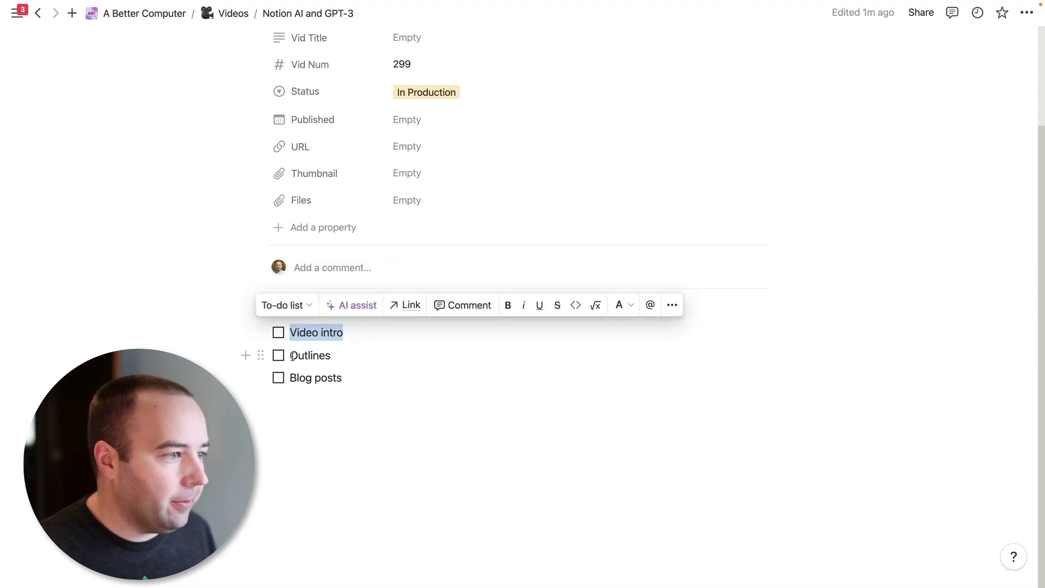
pyautogui.moveTo(293, 355); pyautogui.dragTo(338, 355)
pyautogui.moveTo(292, 381); pyautogui.dragTo(368, 378)
pyautogui.click(362, 343)
pyautogui.click(351, 314)
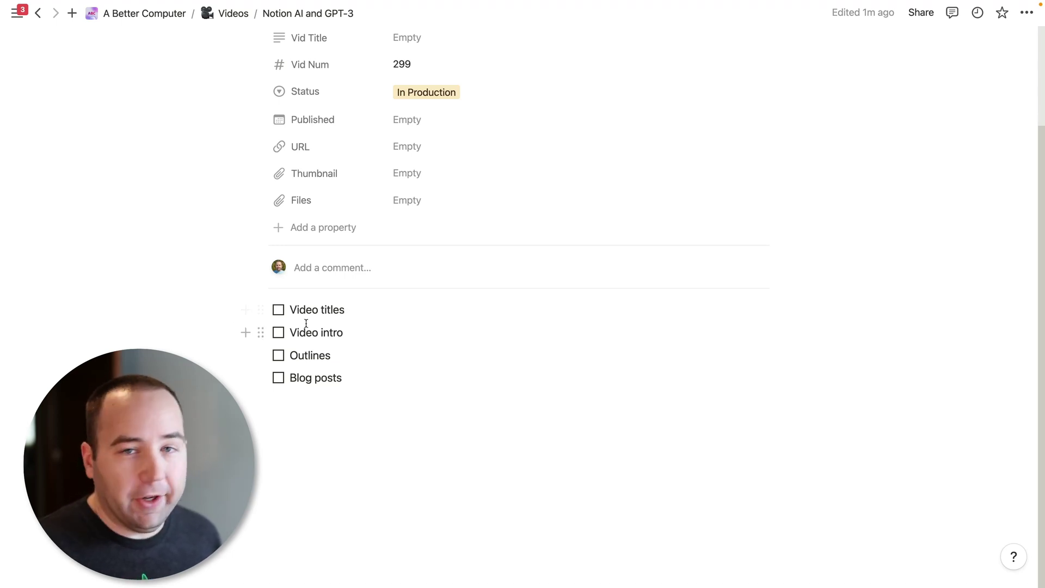
pyautogui.click(360, 405)
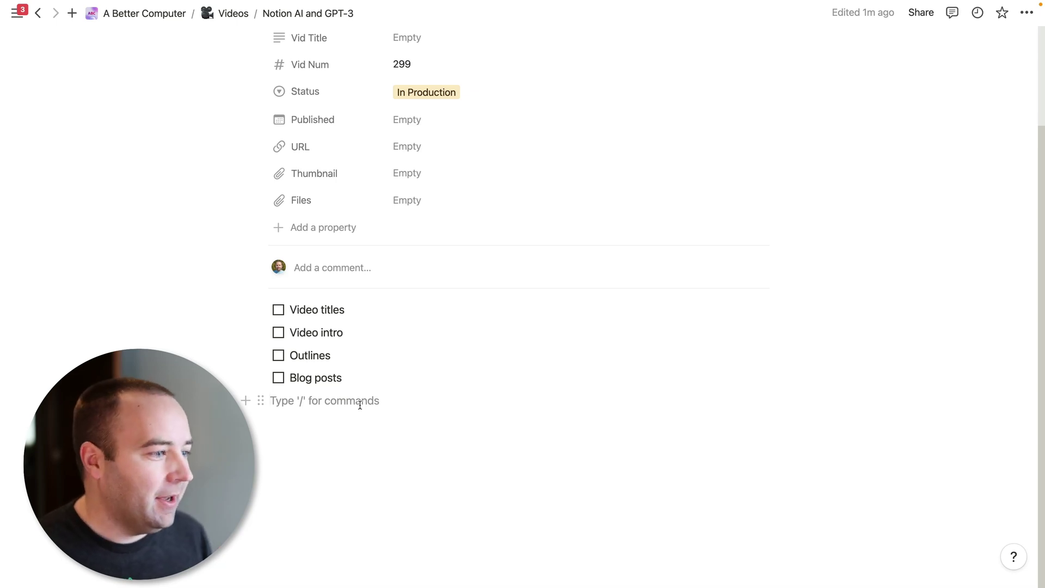
pyautogui.press('space')
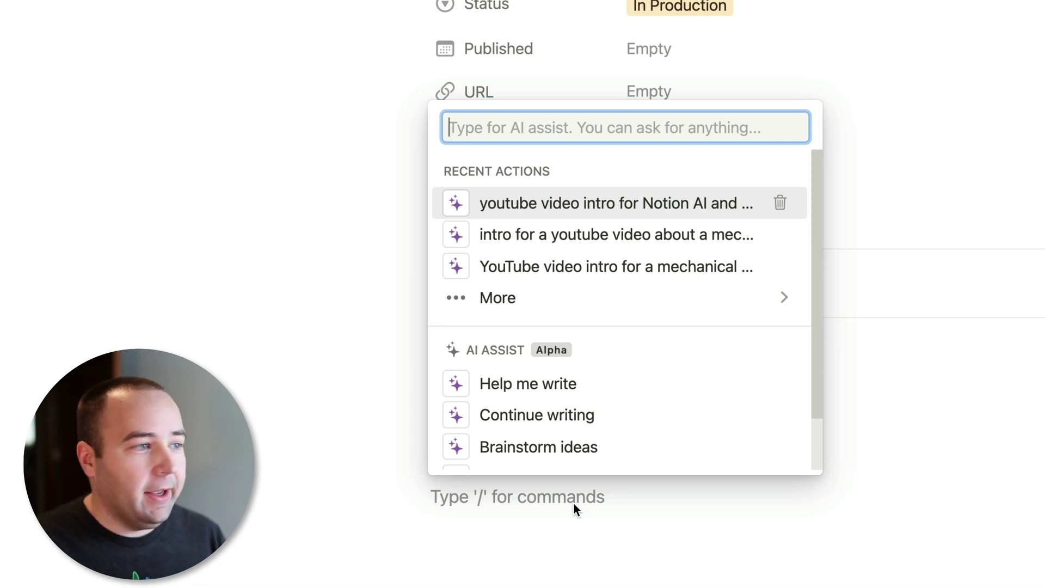
# Step: Brainstorm ideas with Notion AI for 'youtube video titles about Notion AI and GPT-3'
pyautogui.press('Down')
pyautogui.press('Down')
pyautogui.press('Down')
pyautogui.press('Down')
pyautogui.press('Down')
pyautogui.press('Down')
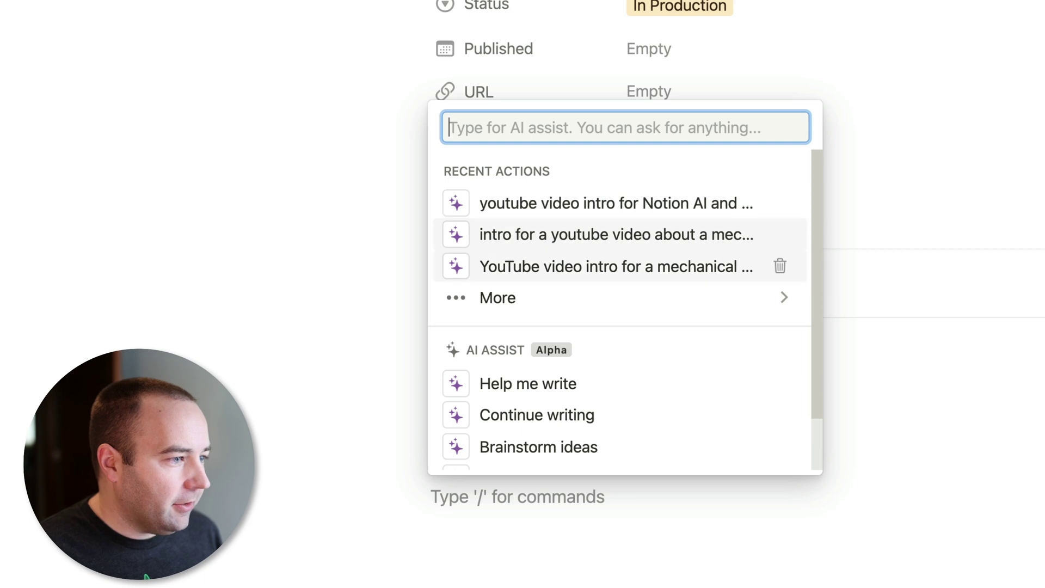
pyautogui.press('Return')
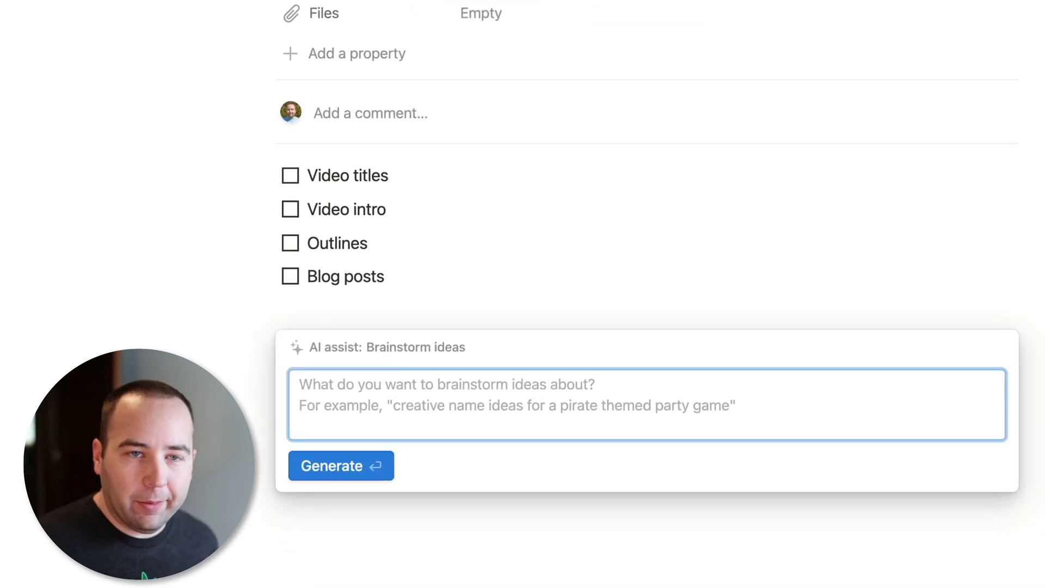
pyautogui.write('youtube ')
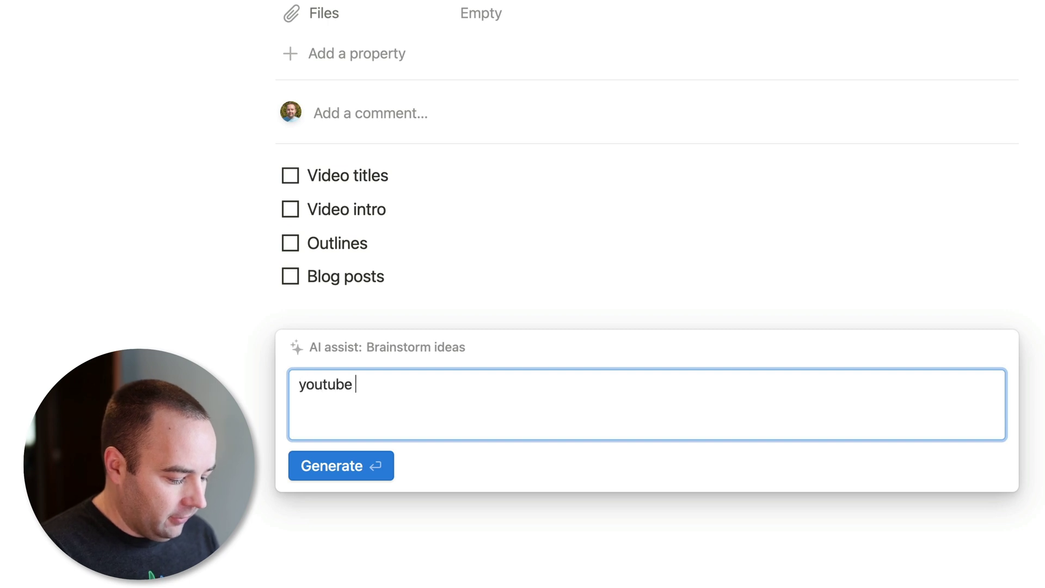
pyautogui.write('video titles ')
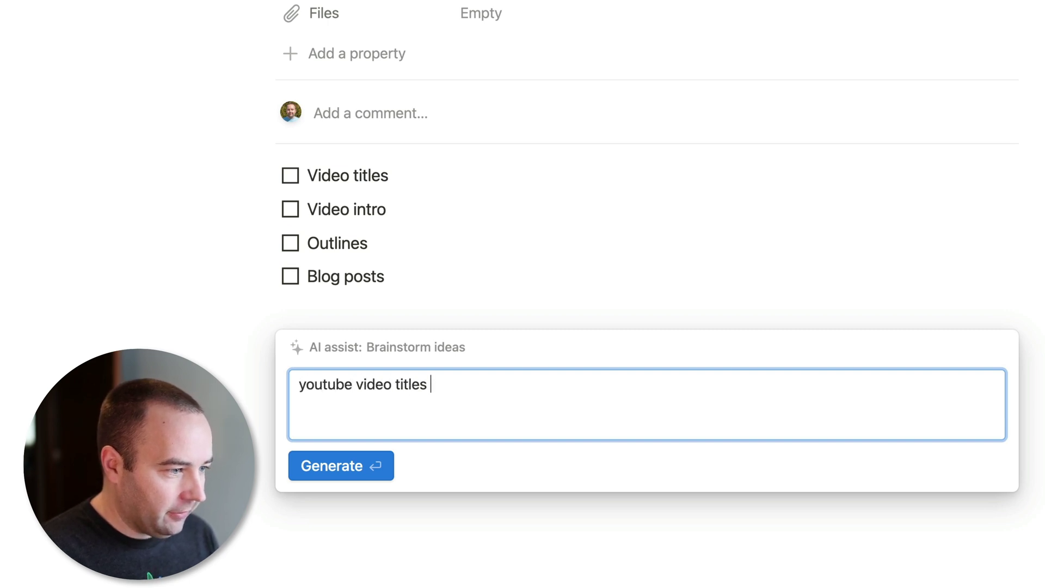
pyautogui.write('about Notion AI and GPT-3')
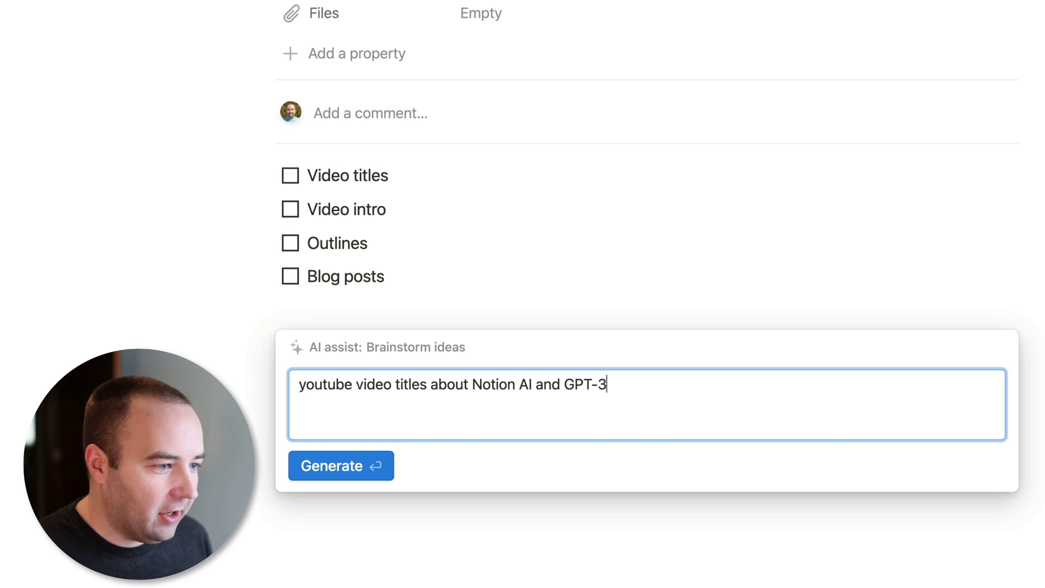
pyautogui.press('Return')
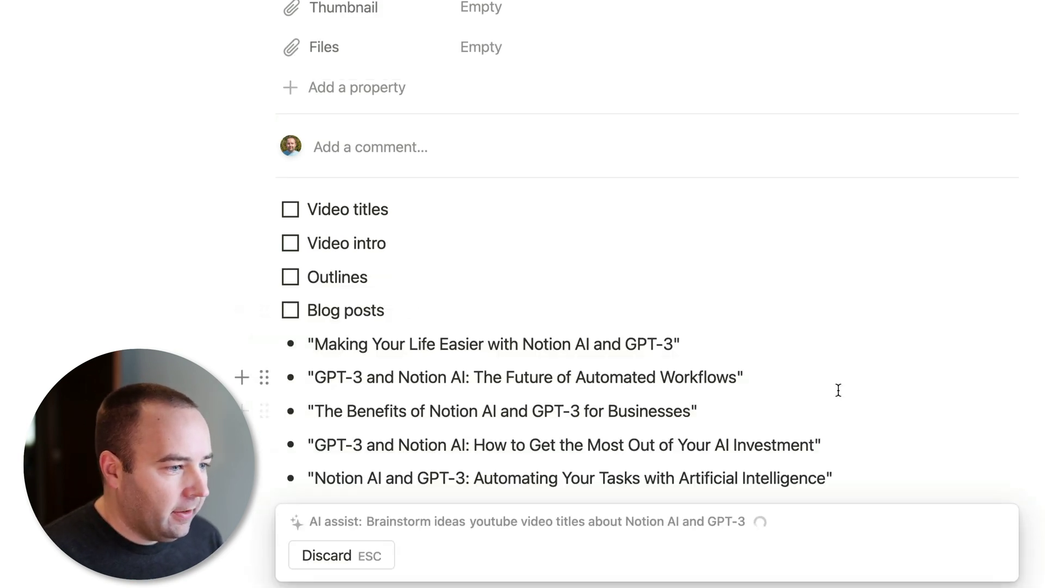
# Step: Review the ten generated titles and regenerate them for a fresh set
pyautogui.scroll(-4, 838, 390)
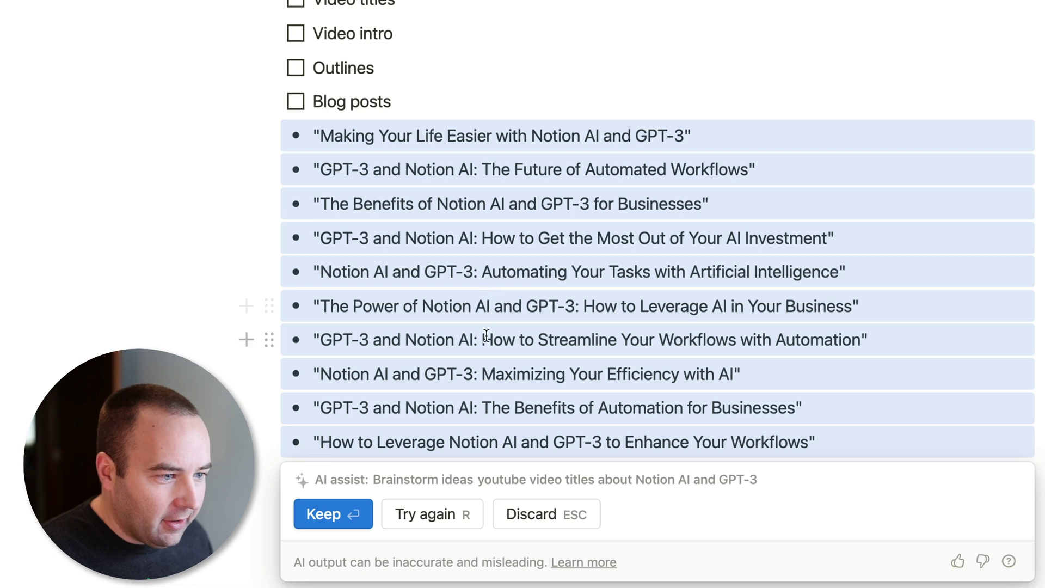
pyautogui.scroll(-1, 353, 335)
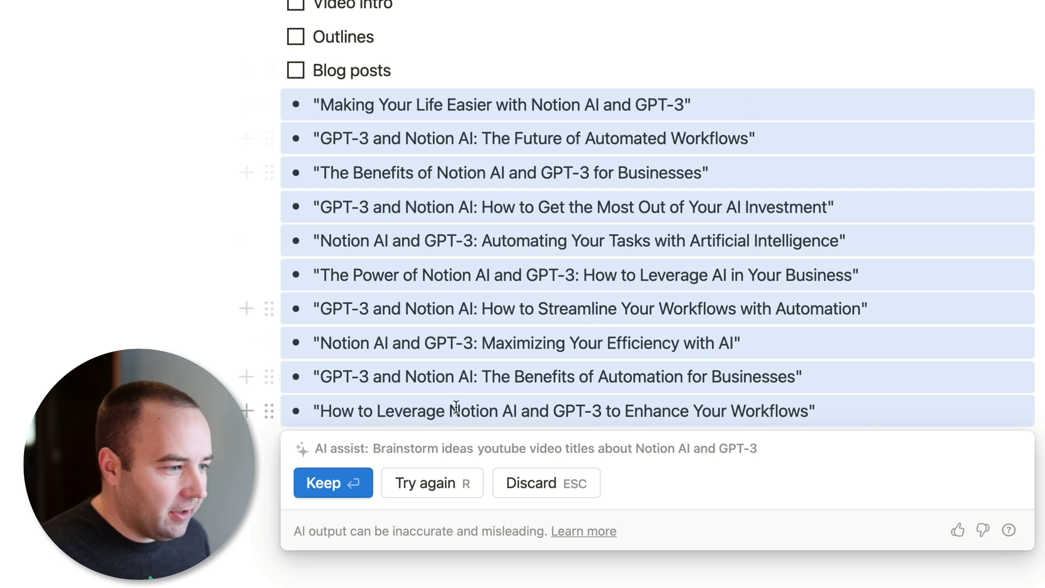
pyautogui.click(439, 496)
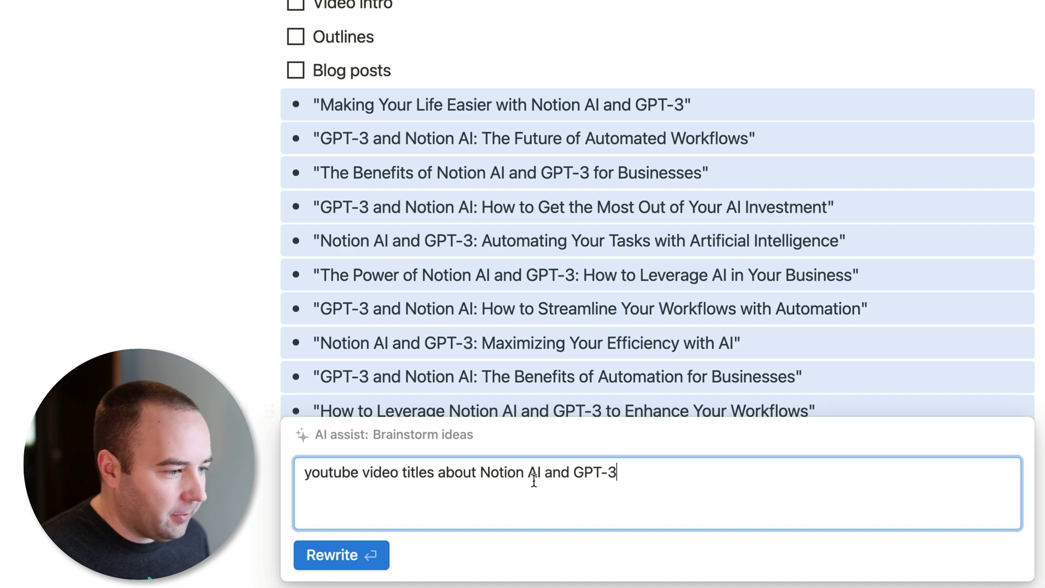
pyautogui.click(343, 555)
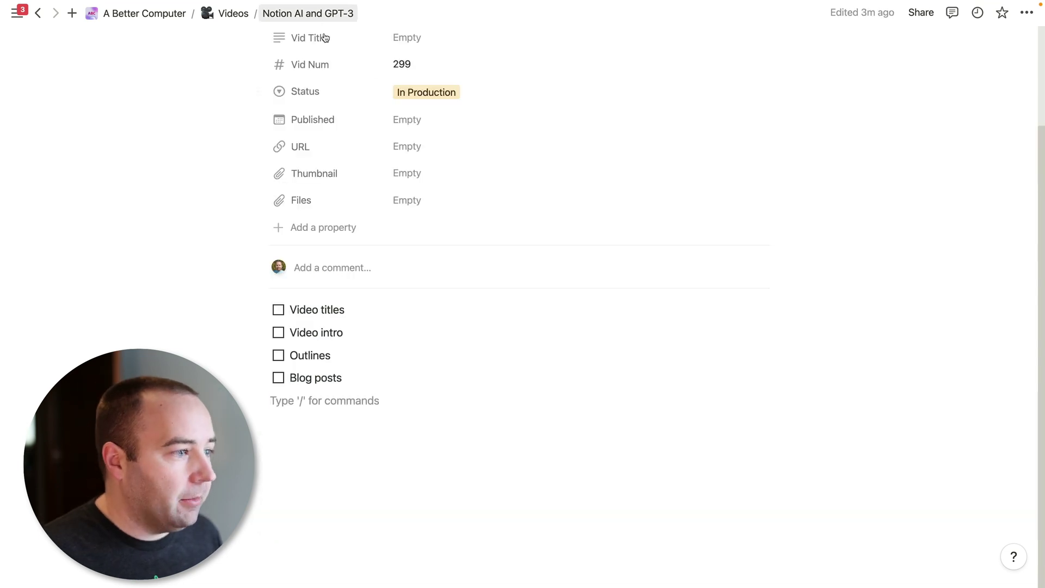
# Step: Tick Video titles and keep a Notion AI intro for 'youtube video intro about Notion AI and GPT-3'
pyautogui.click(278, 309)
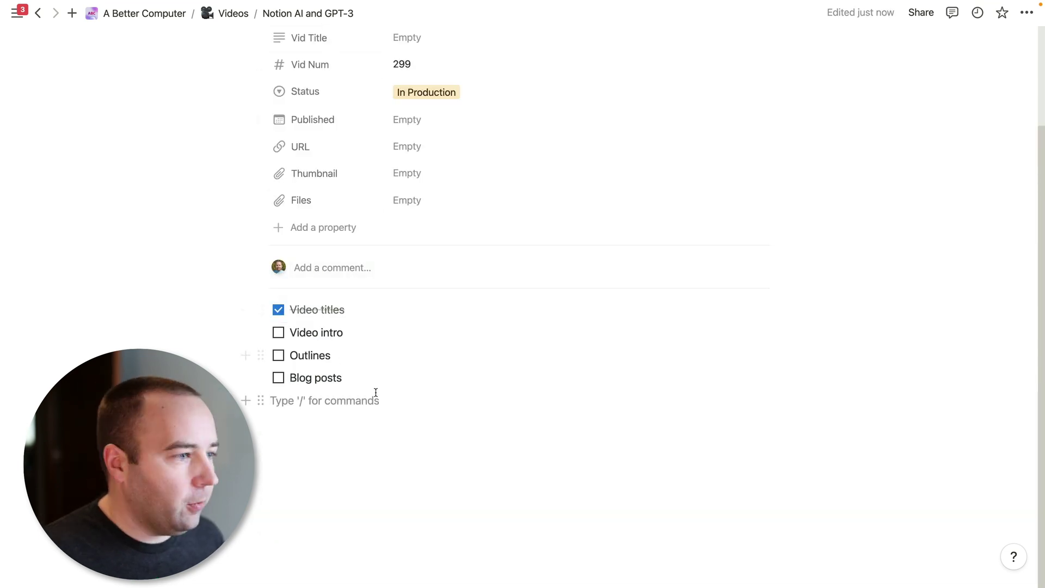
pyautogui.click(335, 400)
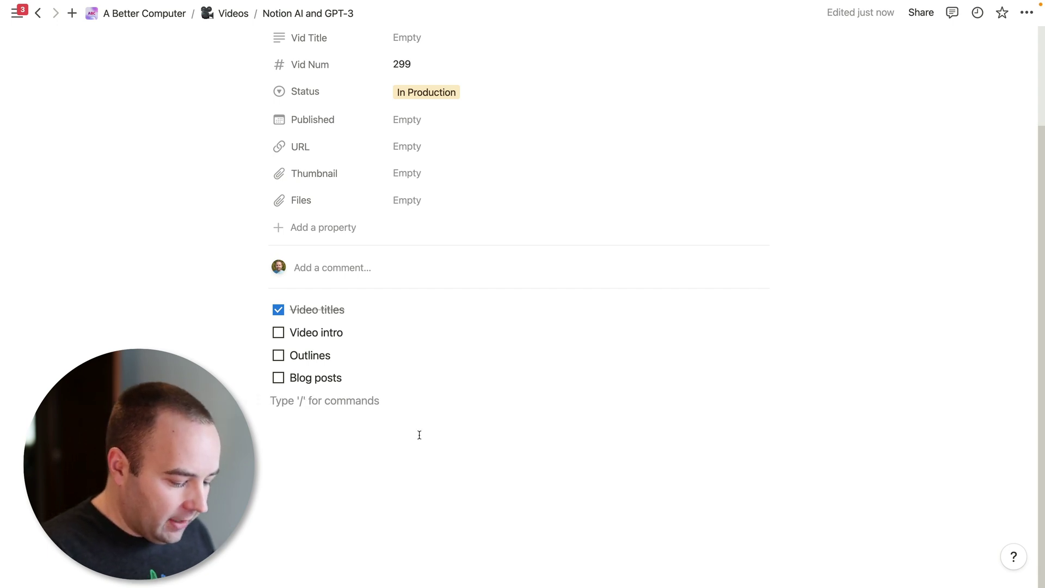
pyautogui.press('space')
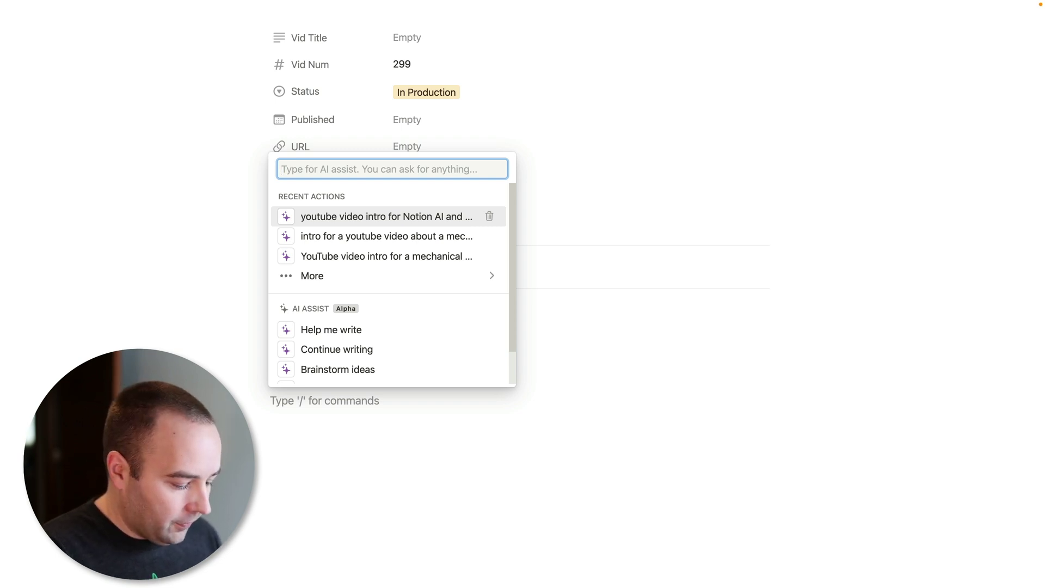
pyautogui.write('youtube ')
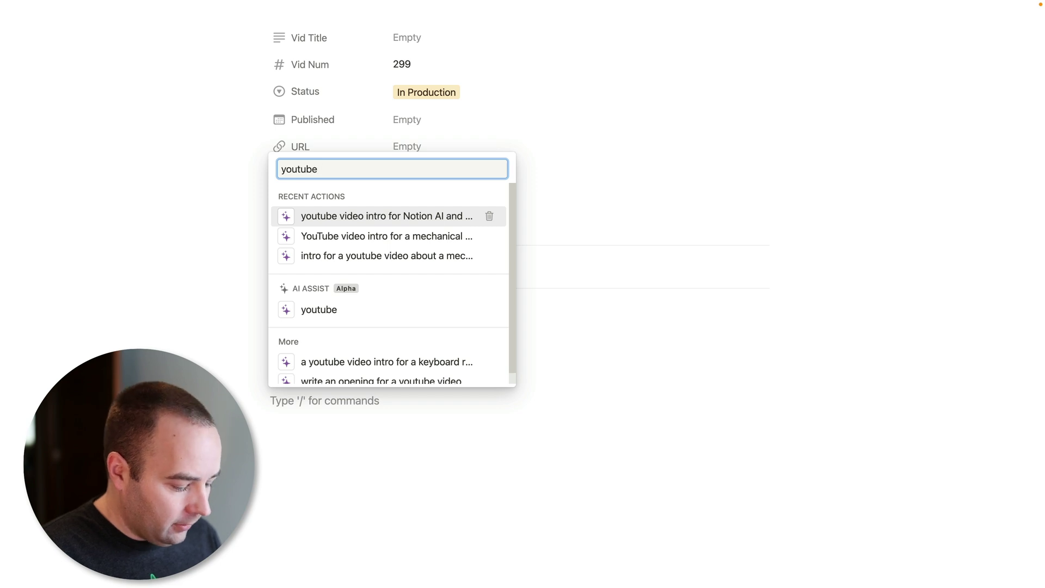
pyautogui.write('video intro a')
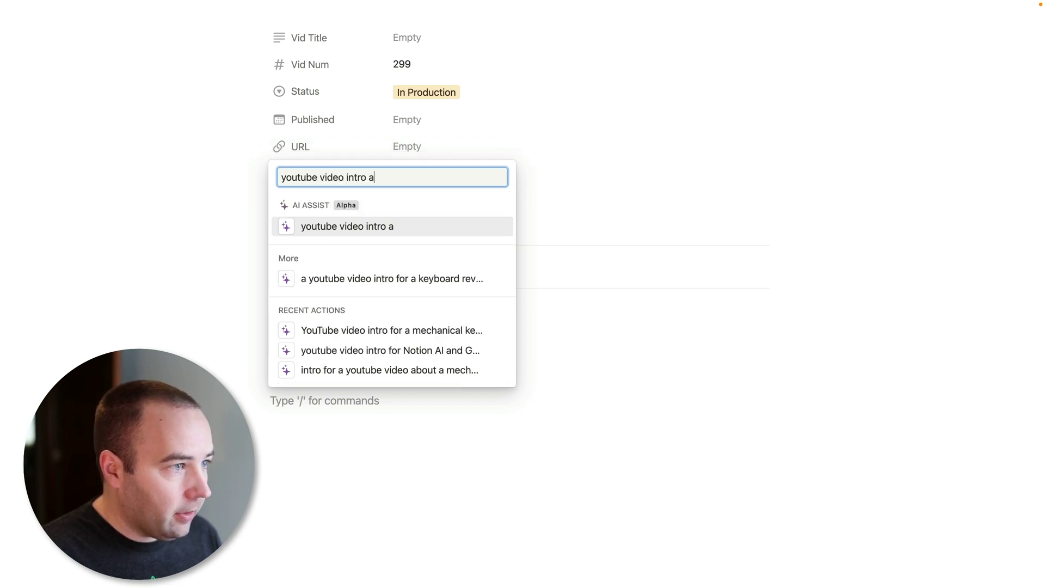
pyautogui.write('bout Notion AI and GPT-3')
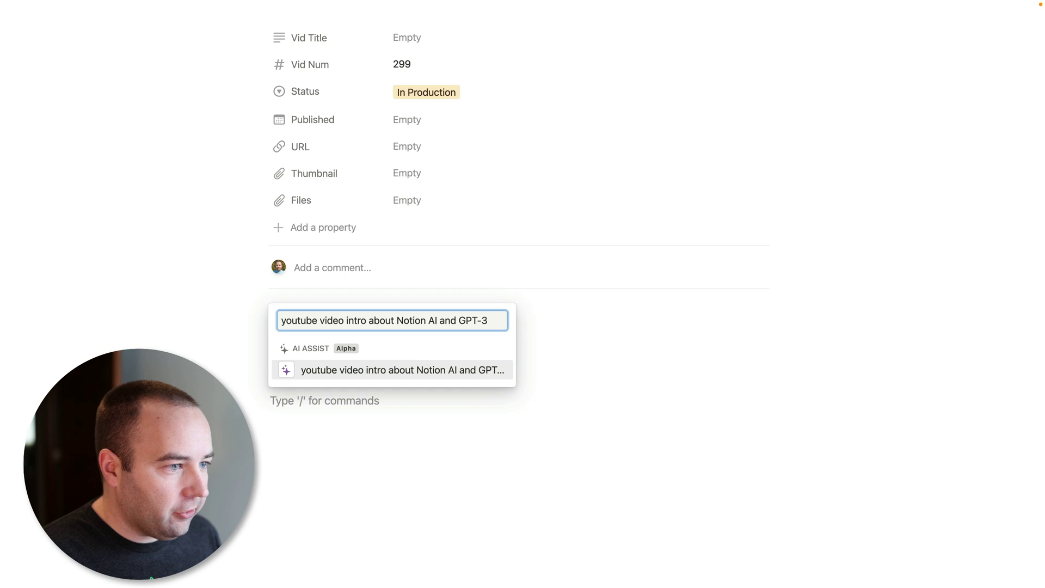
pyautogui.press('Return')
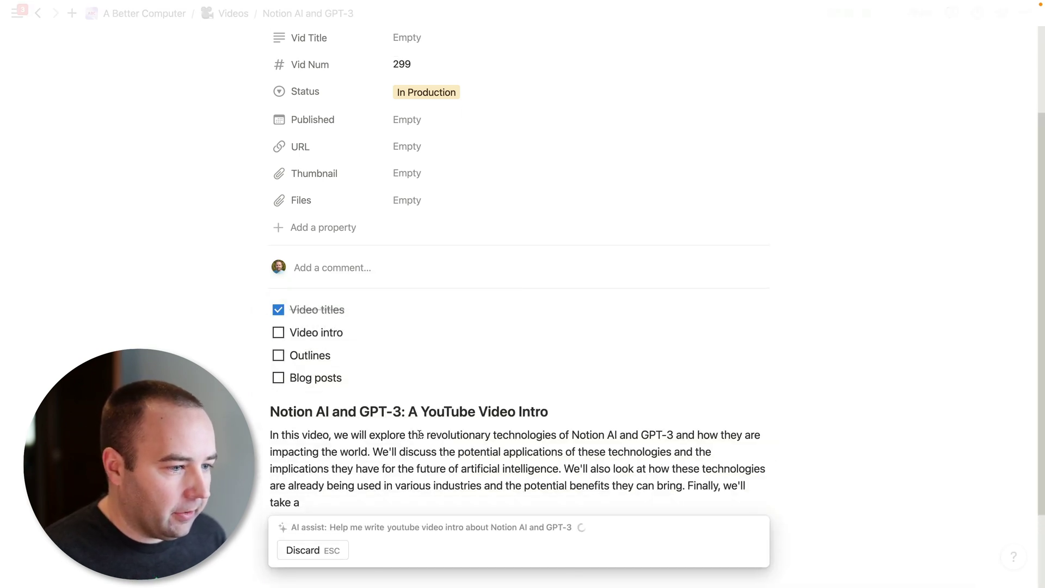
pyautogui.press('Return')
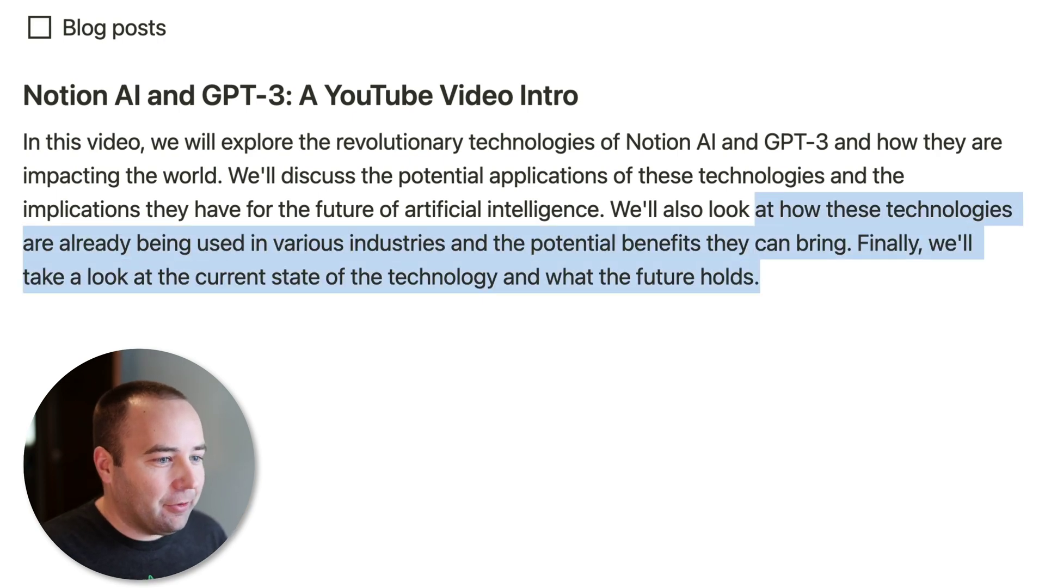
pyautogui.hotkey('shift', 'Up')
pyautogui.hotkey('shift', 'Up')
pyautogui.hotkey('shift', 'Up')
# Step: Delete the generated intro and tick off the Video intro task
pyautogui.press('BackSpace')
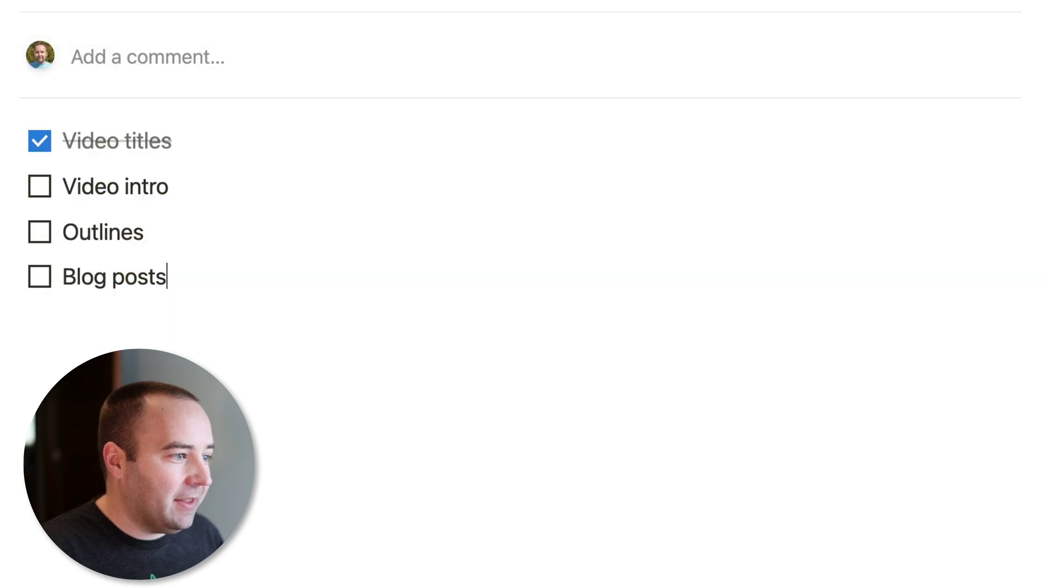
pyautogui.press('Down')
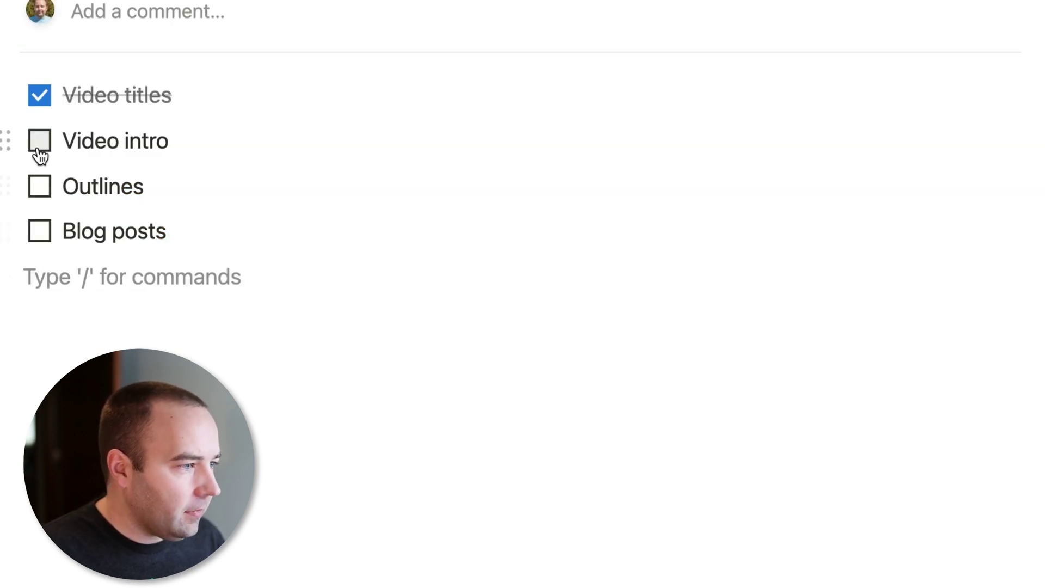
pyautogui.click(39, 152)
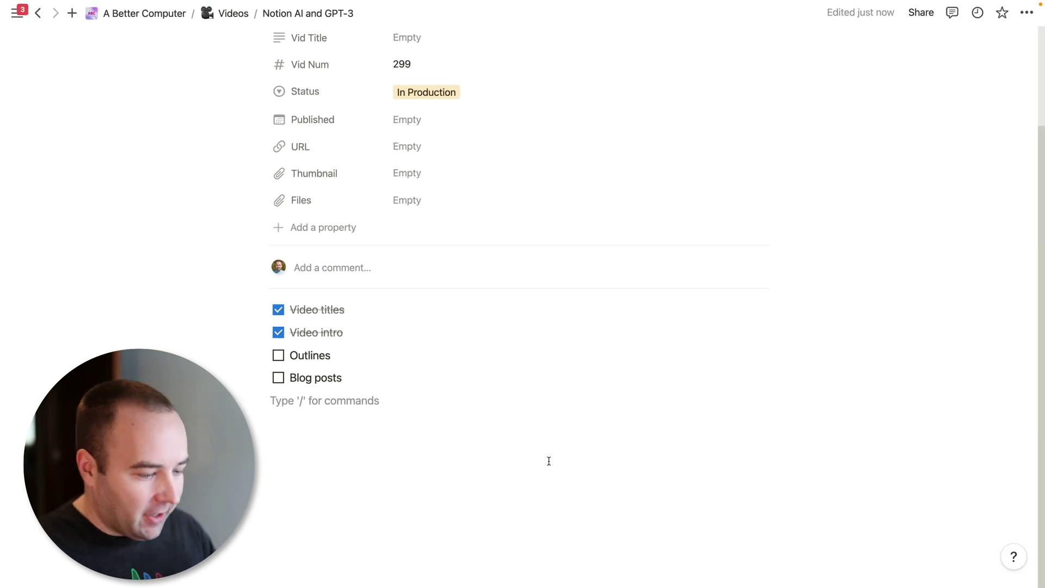
# Step: Start a Notion AI Outline draft in the empty block below the checklist
pyautogui.press('space')
pyautogui.press('Down')
pyautogui.press('Down')
pyautogui.press('Down')
pyautogui.press('Down')
pyautogui.press('Down')
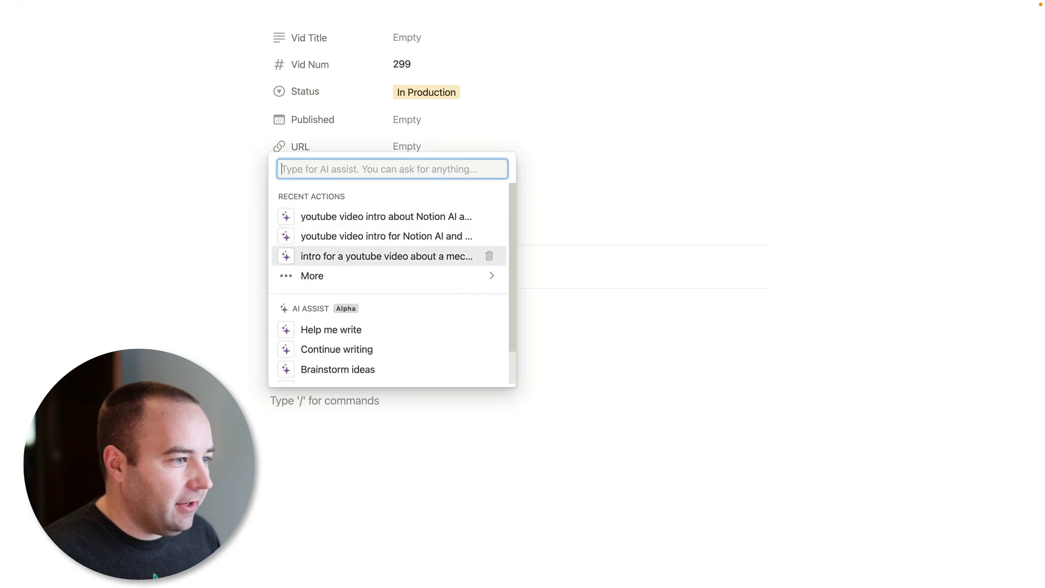
pyautogui.press('Down')
pyautogui.press('Down')
pyautogui.press('Down')
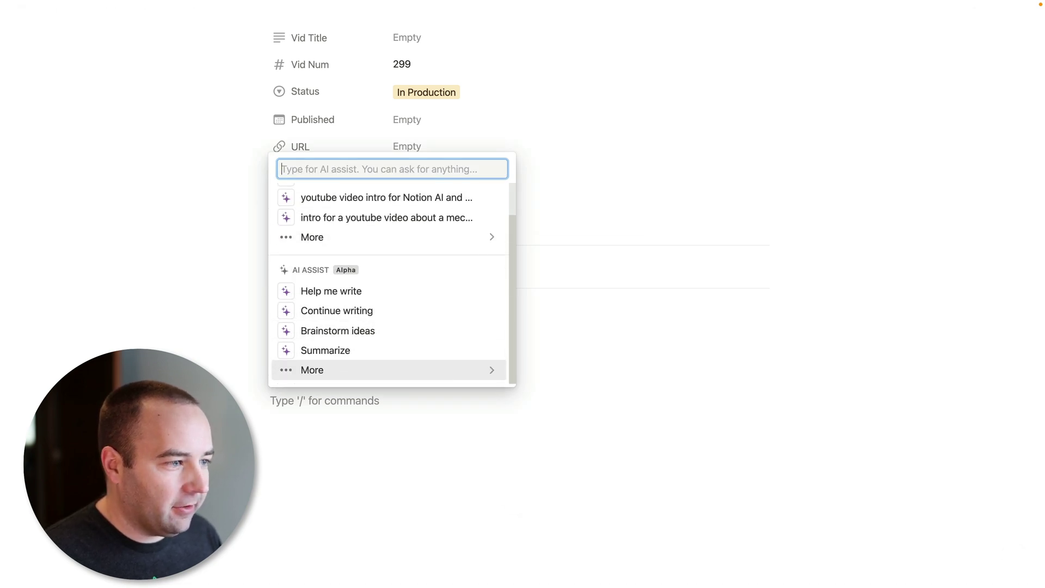
pyautogui.press('Right')
pyautogui.press('Down')
pyautogui.press('Down')
pyautogui.press('Down')
pyautogui.press('Down')
pyautogui.press('Down')
pyautogui.press('Down')
pyautogui.press('Down')
pyautogui.press('Down')
pyautogui.press('Down')
pyautogui.press('Down')
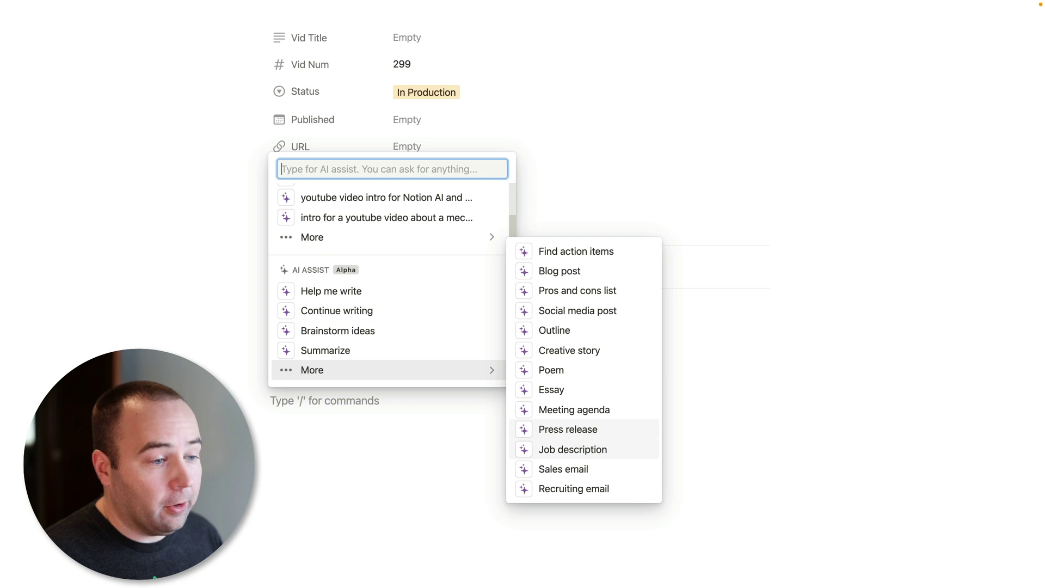
pyautogui.press('Up')
pyautogui.press('Up')
pyautogui.press('Up')
pyautogui.press('Up')
pyautogui.press('Up')
pyautogui.press('Up')
pyautogui.press('Return')
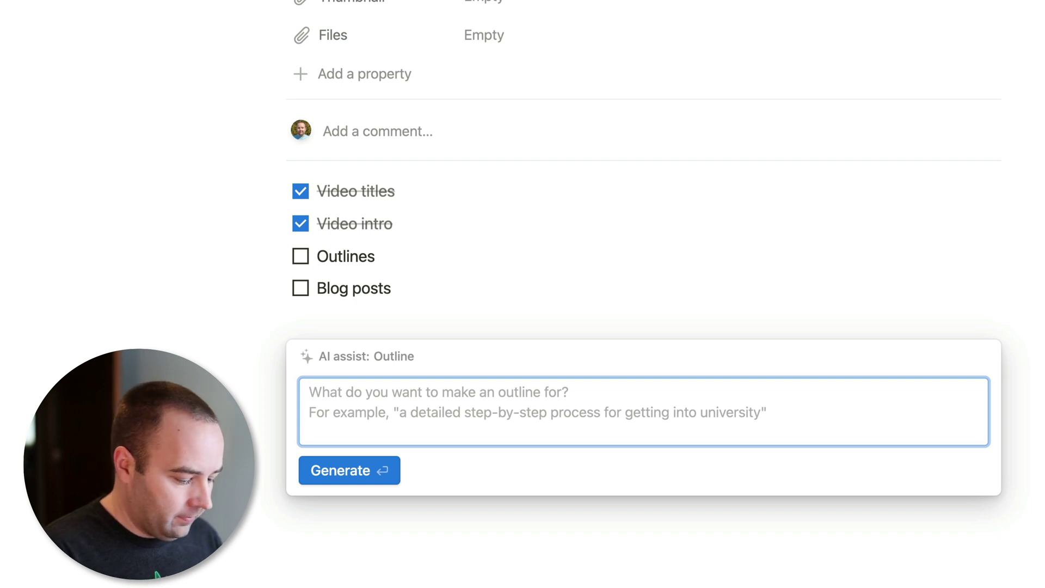
# Step: Generate an outline for a tutorial on Notion AI and GPT-3 and their impact on creative work
pyautogui.write('a tutiroa')
pyautogui.press('super+a')
pyautogui.write('tutorial for using Notion AI and GPT-3 and how this will impact creative work in the future')
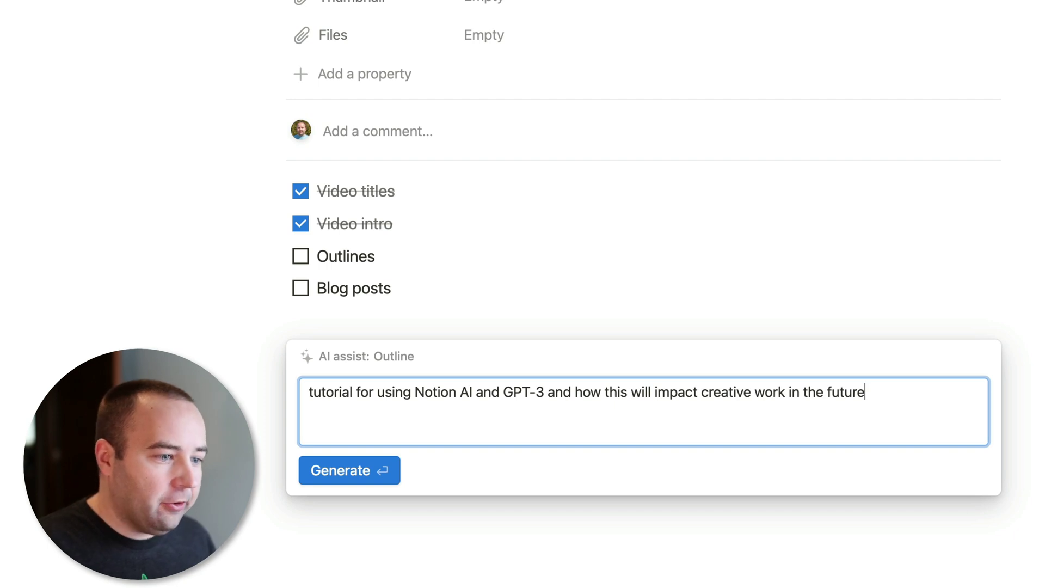
pyautogui.press('Return')
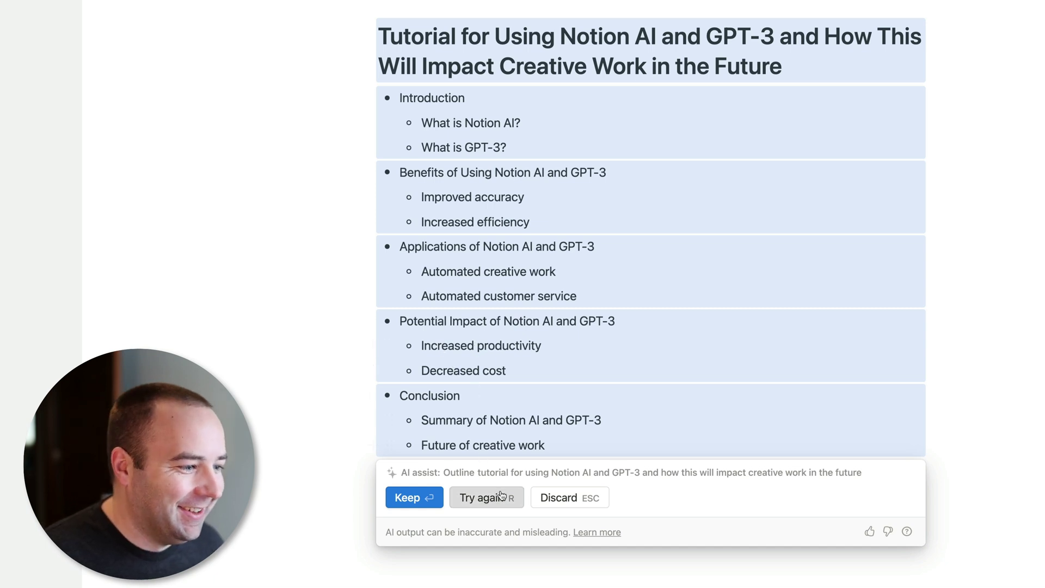
pyautogui.click(414, 474)
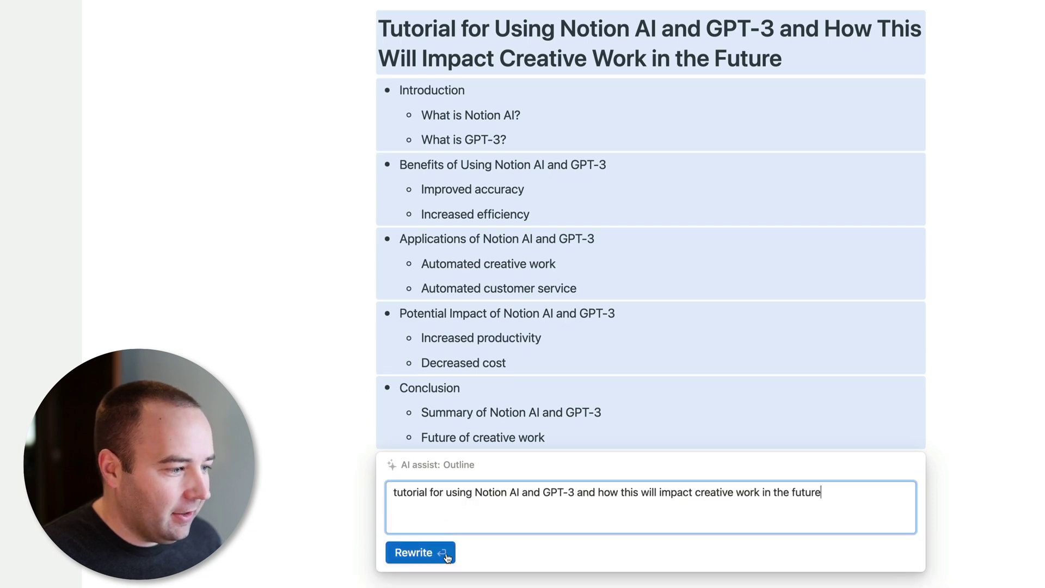
# Step: Regenerate the tutorial outline from the same prompt and tick off Outlines
pyautogui.click(444, 560)
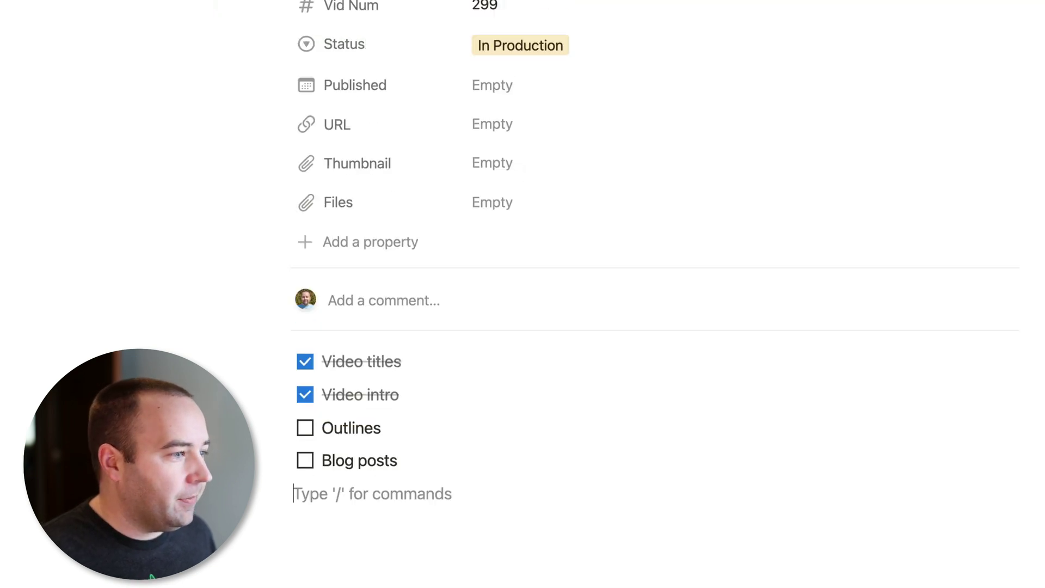
pyautogui.click(306, 429)
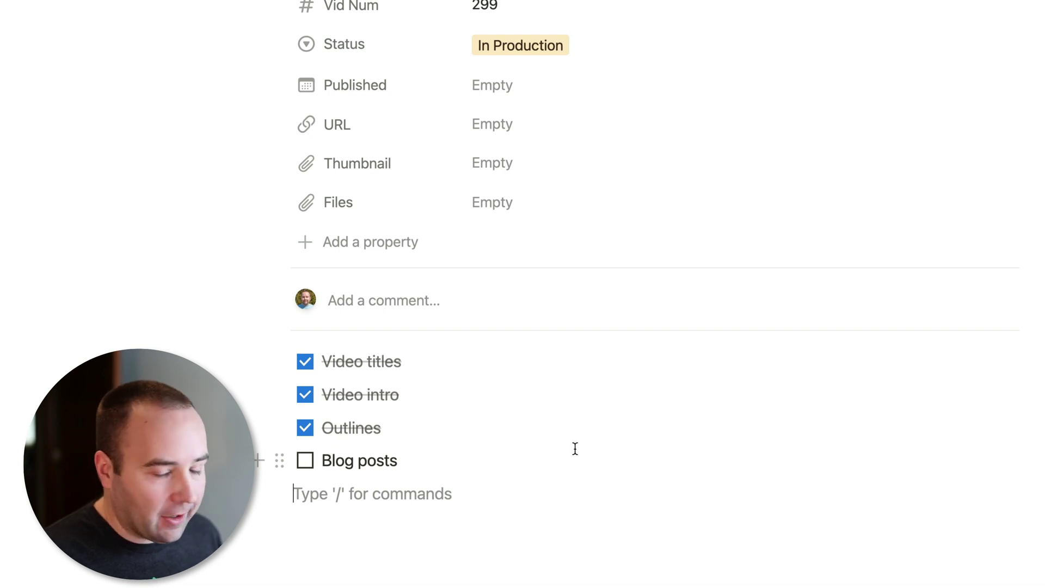
# Step: Request an AI blog post on 'how I think Notion AI and GPT-3 will revolutionize creative writing'
pyautogui.press('space')
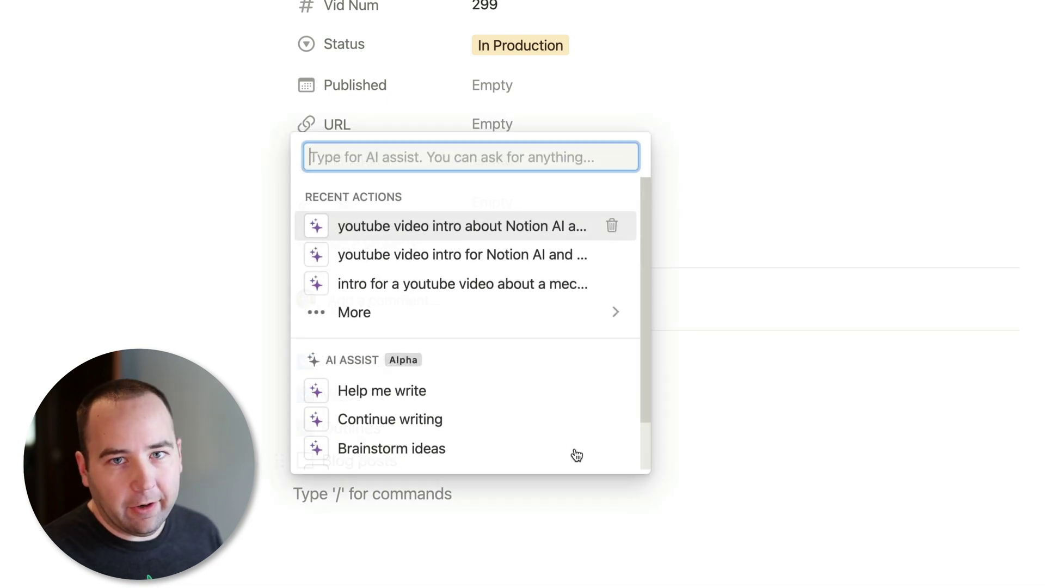
pyautogui.press('Down')
pyautogui.press('Down')
pyautogui.press('Down')
pyautogui.press('Down')
pyautogui.press('Down')
pyautogui.press('Down')
pyautogui.press('Down')
pyautogui.press('Down')
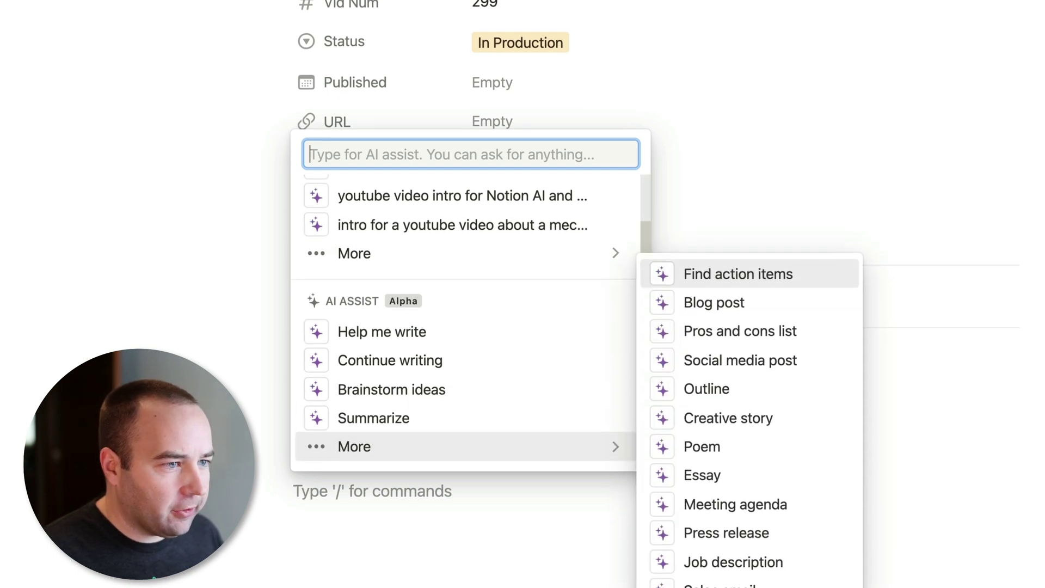
pyautogui.press('Down')
pyautogui.press('Return')
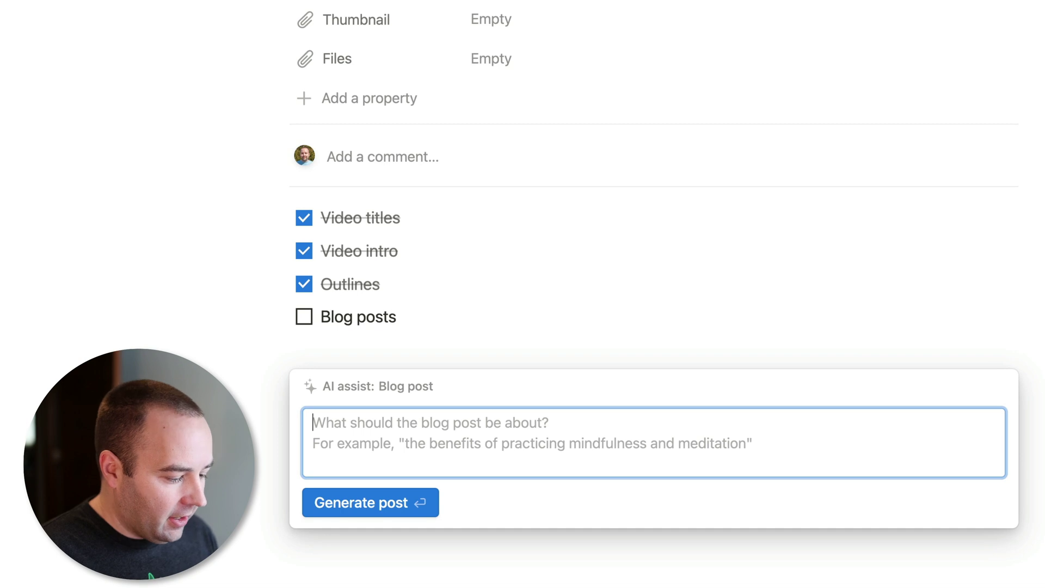
pyautogui.write('how ')
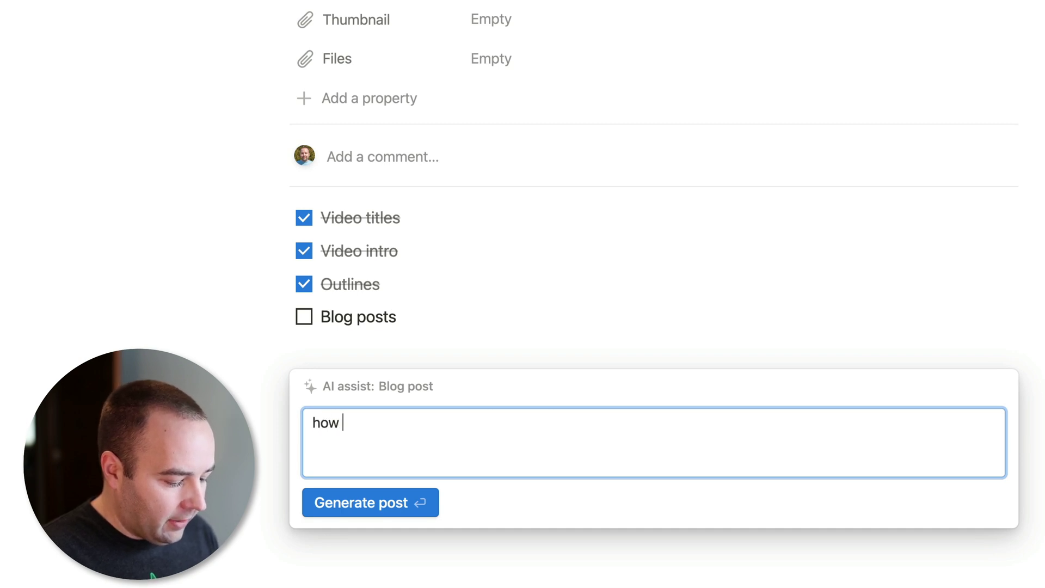
pyautogui.write('I think Notion AI and GPT-3')
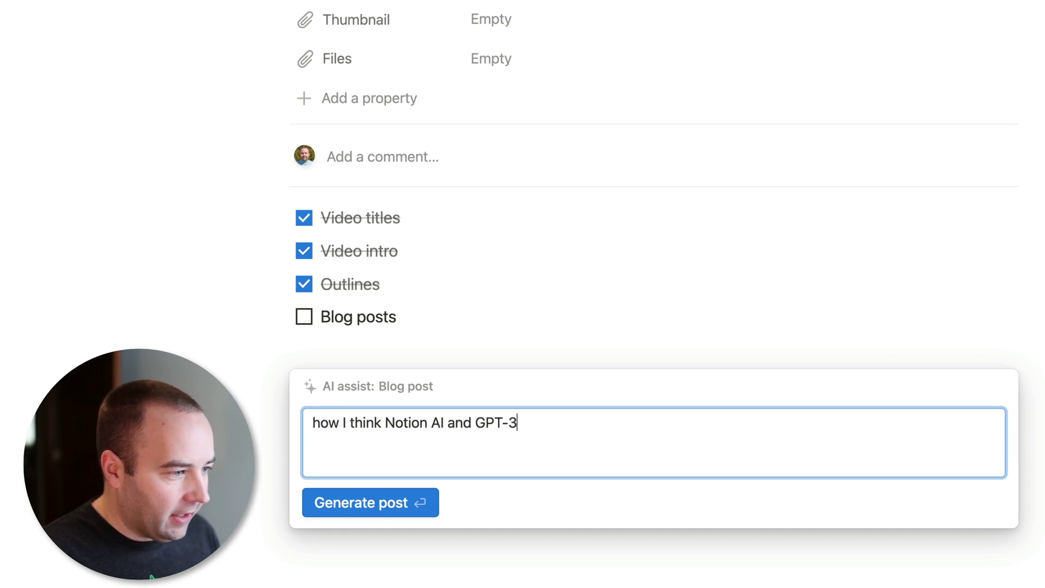
pyautogui.write(' will ')
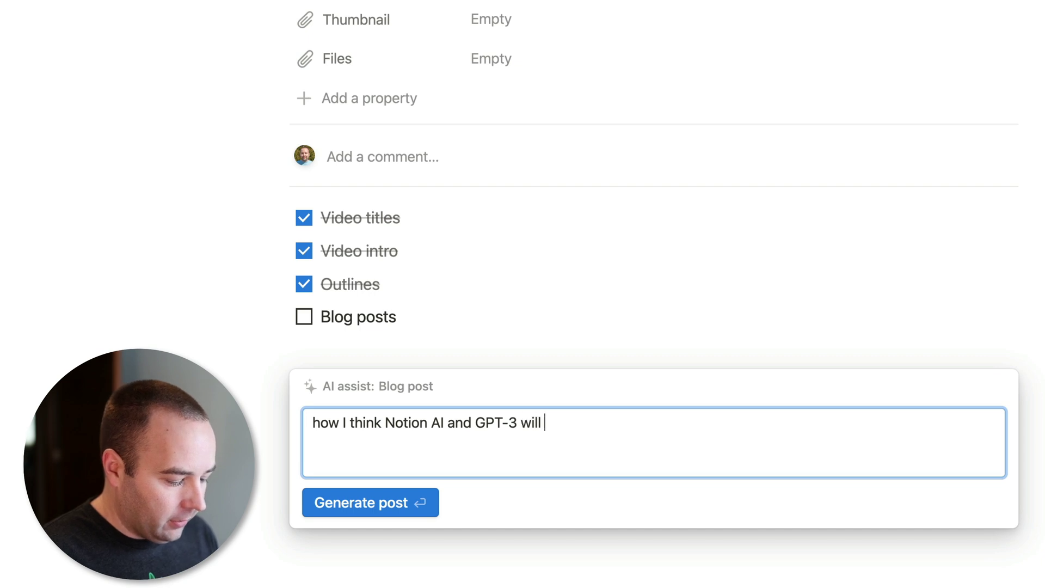
pyautogui.write('revolutioniz')
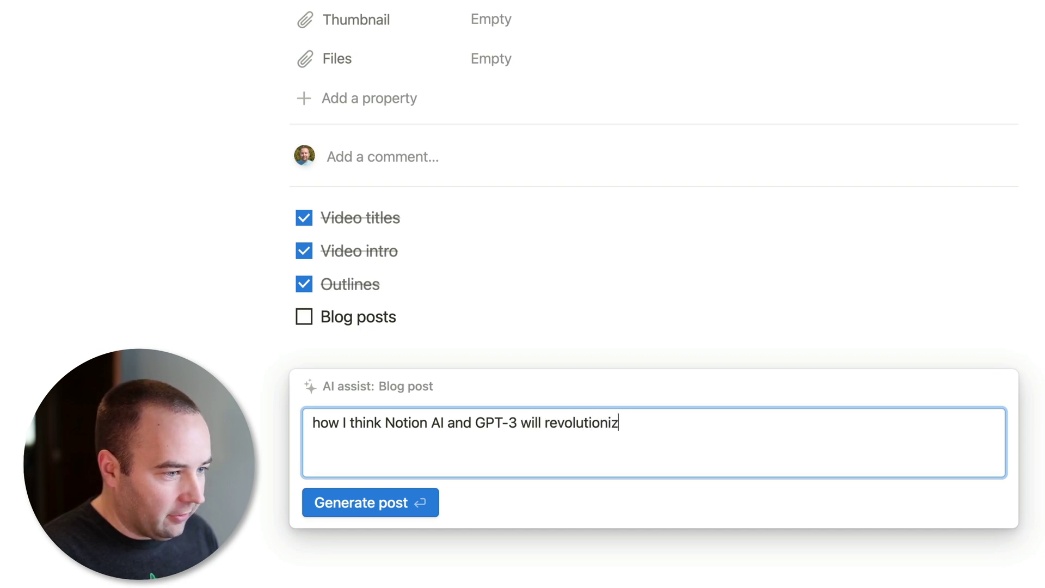
pyautogui.write('e creative writing')
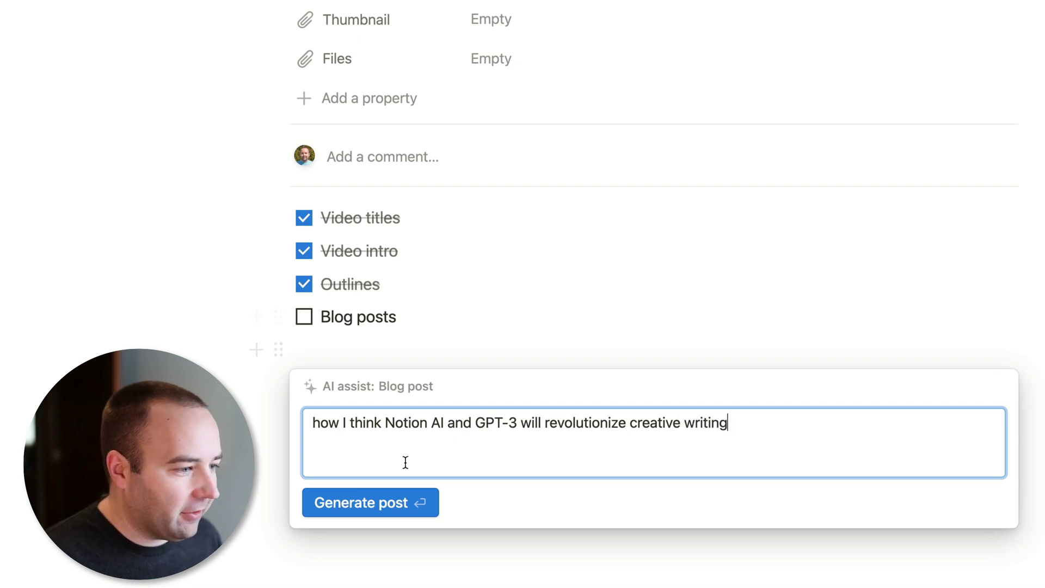
pyautogui.click(379, 506)
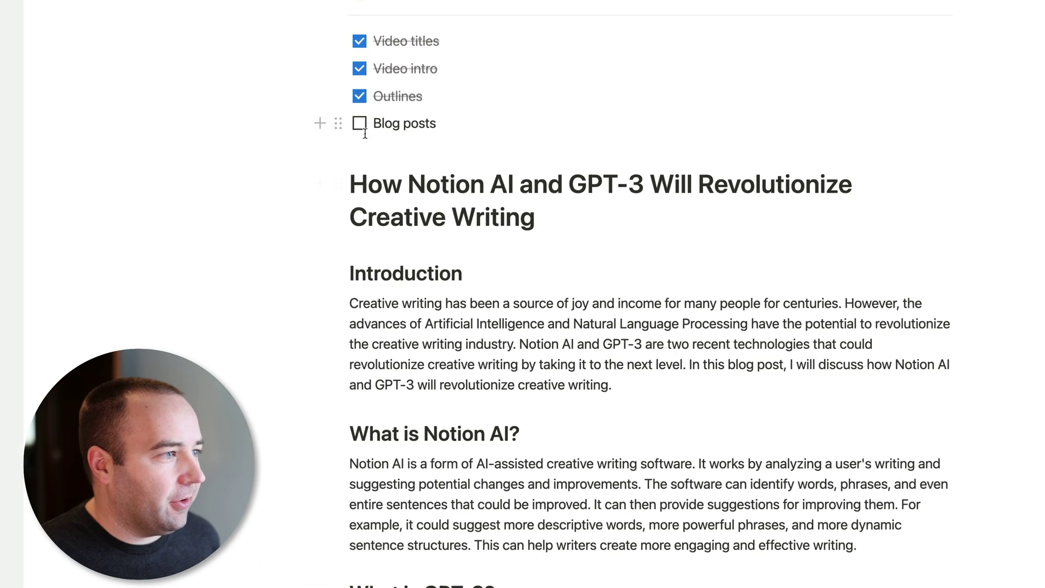
# Step: Once the AI blog post is written, tick off the Blog posts task
pyautogui.click(359, 123)
# Step: Delete the entire AI-written blog post and bring up Notion AI on the empty line
pyautogui.click(359, 189)
pyautogui.moveTo(359, 188); pyautogui.dragTo(684, 584)
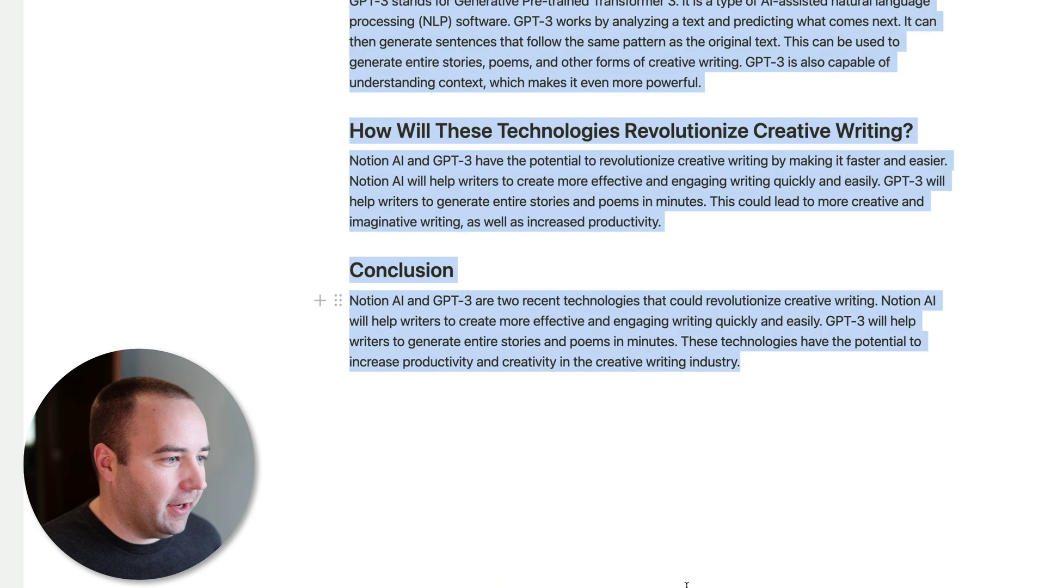
pyautogui.press('BackSpace')
pyautogui.press('BackSpace')
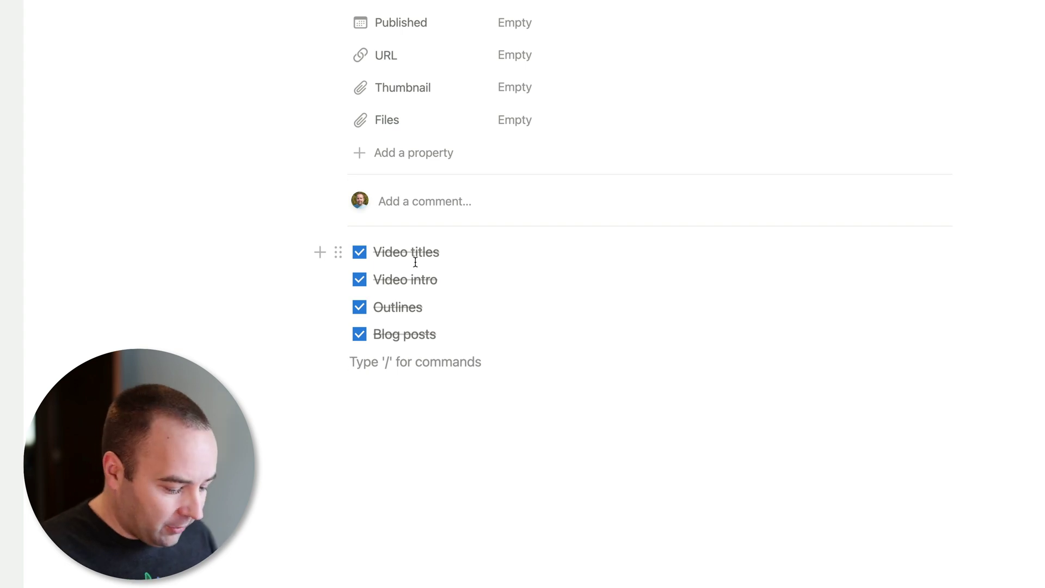
pyautogui.press('space')
# Step: Generate and keep a Meeting agenda draft from the prompt 'team meetingweekly'
pyautogui.press('Down')
pyautogui.press('Down')
pyautogui.press('Down')
pyautogui.press('Down')
pyautogui.press('Down')
pyautogui.press('Down')
pyautogui.press('Down')
pyautogui.press('Down')
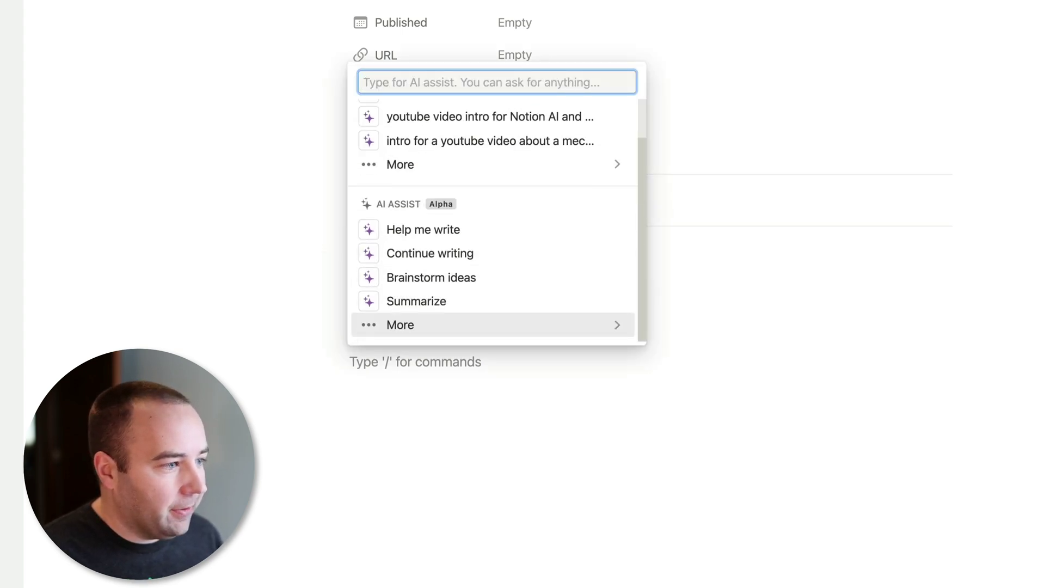
pyautogui.press('Right')
pyautogui.press('Down')
pyautogui.press('Down')
pyautogui.press('Down')
pyautogui.press('Down')
pyautogui.press('Down')
pyautogui.press('Down')
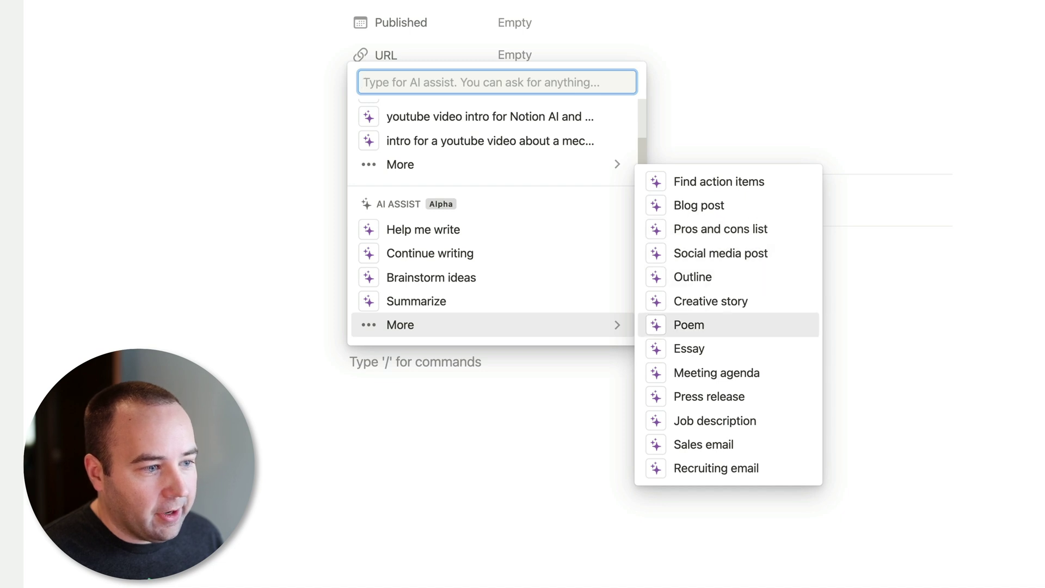
pyautogui.press('Down')
pyautogui.press('Down')
pyautogui.press('Down')
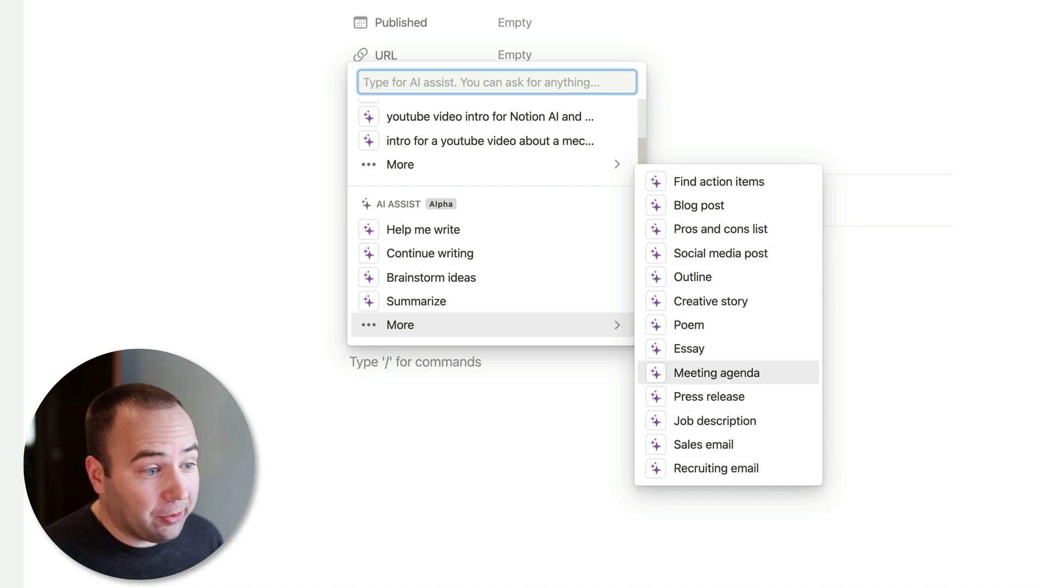
pyautogui.press('Up')
pyautogui.press('Down')
pyautogui.press('Down')
pyautogui.press('Down')
pyautogui.press('Up')
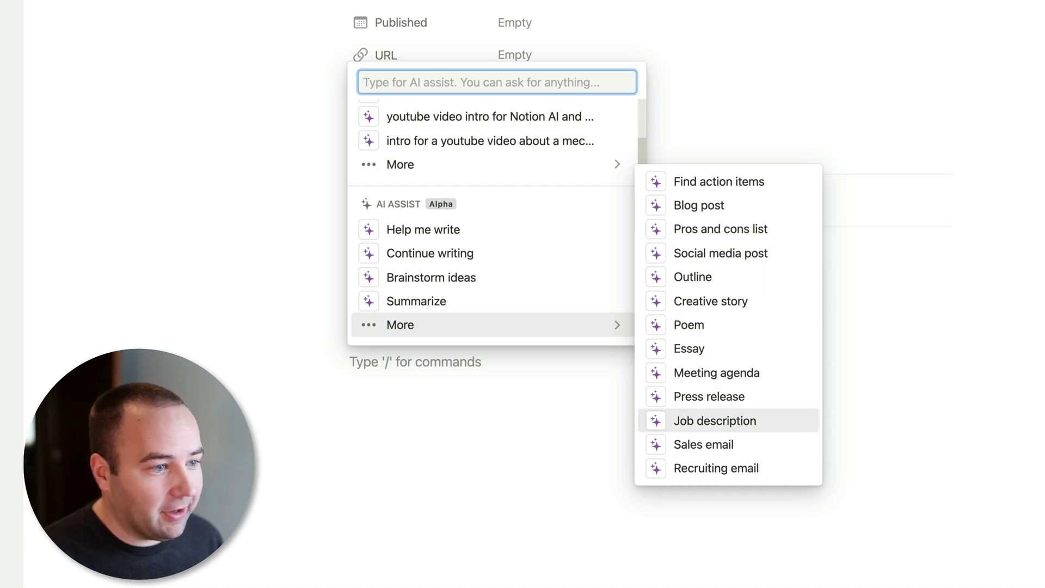
pyautogui.press('Up')
pyautogui.press('Up')
pyautogui.press('Return')
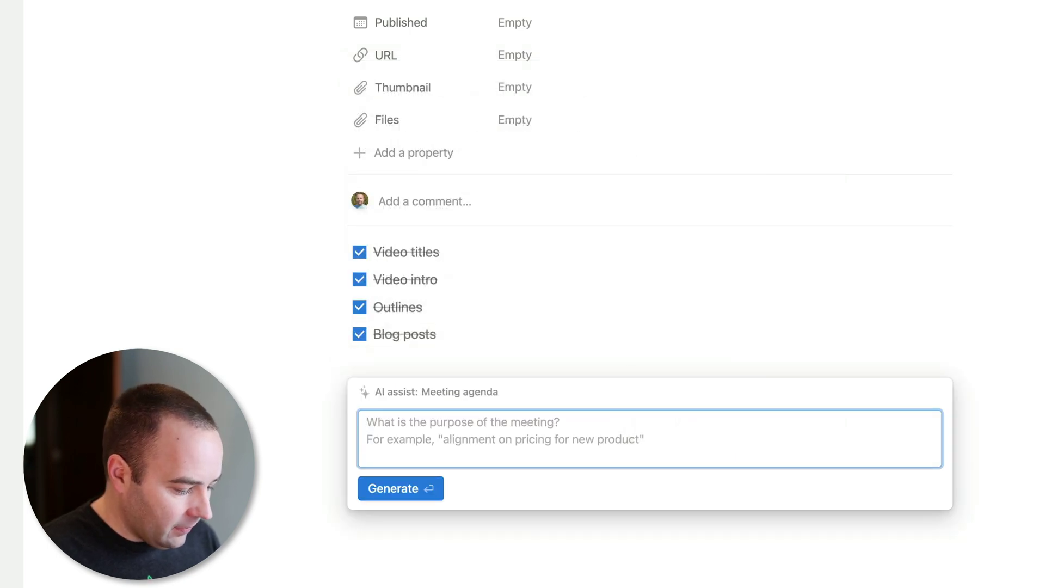
pyautogui.write('team mee')
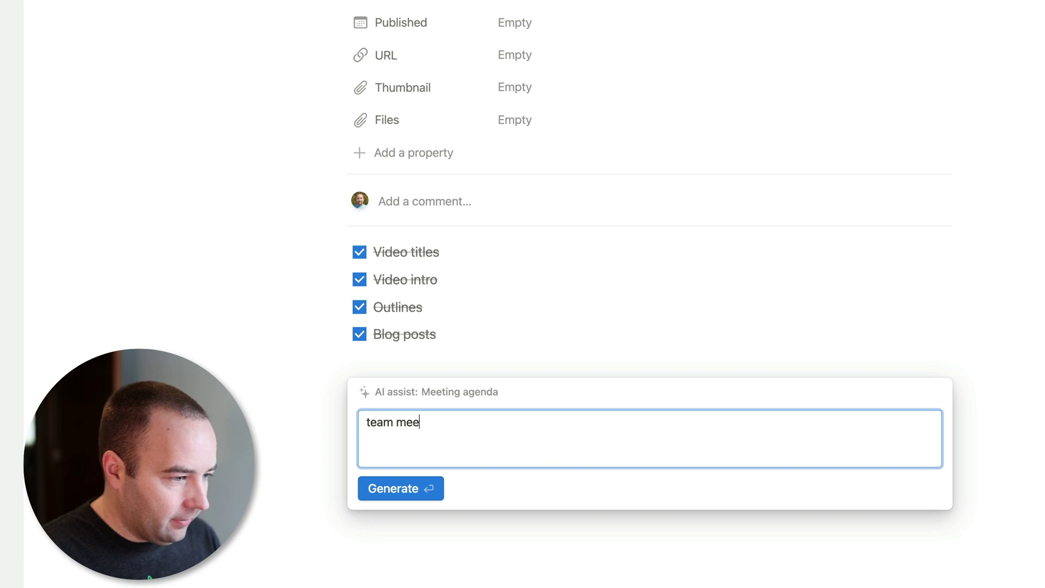
pyautogui.write('tingweekly')
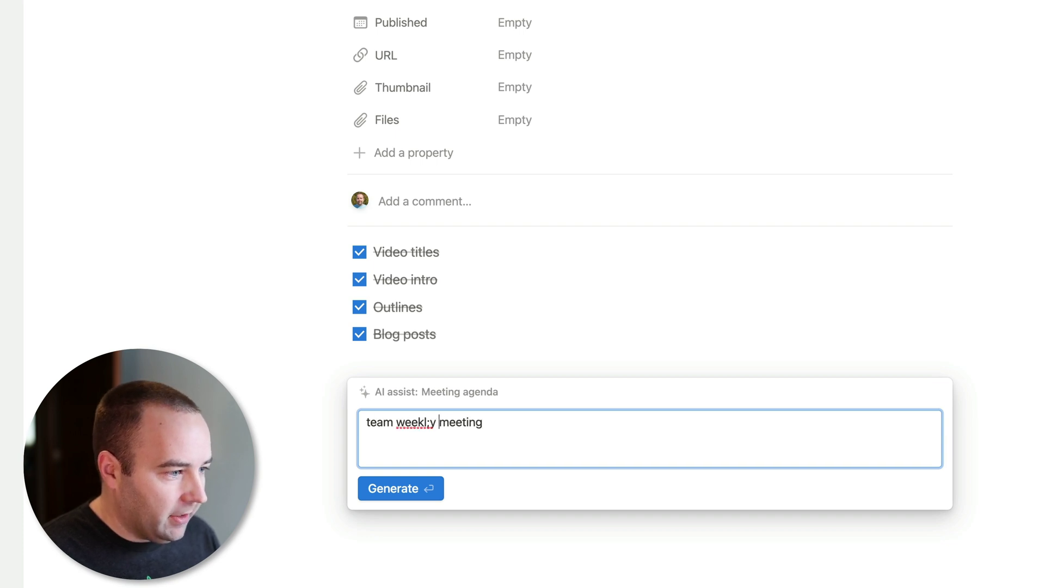
pyautogui.press('Return')
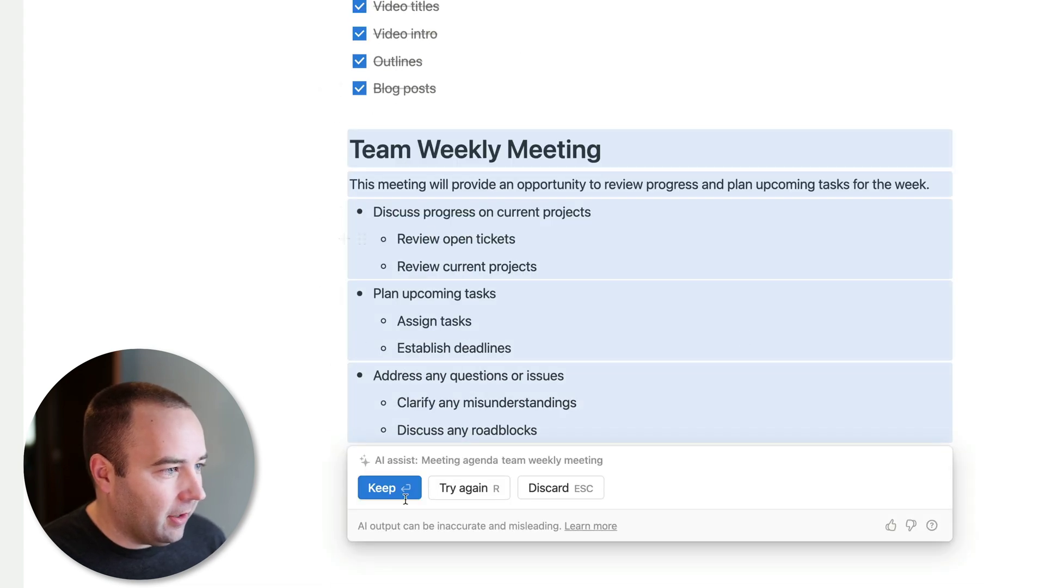
pyautogui.click(406, 496)
# Step: Look over the agenda items, then select the whole Team Weekly Meeting agenda and delete it
pyautogui.moveTo(405, 240); pyautogui.dragTo(502, 237)
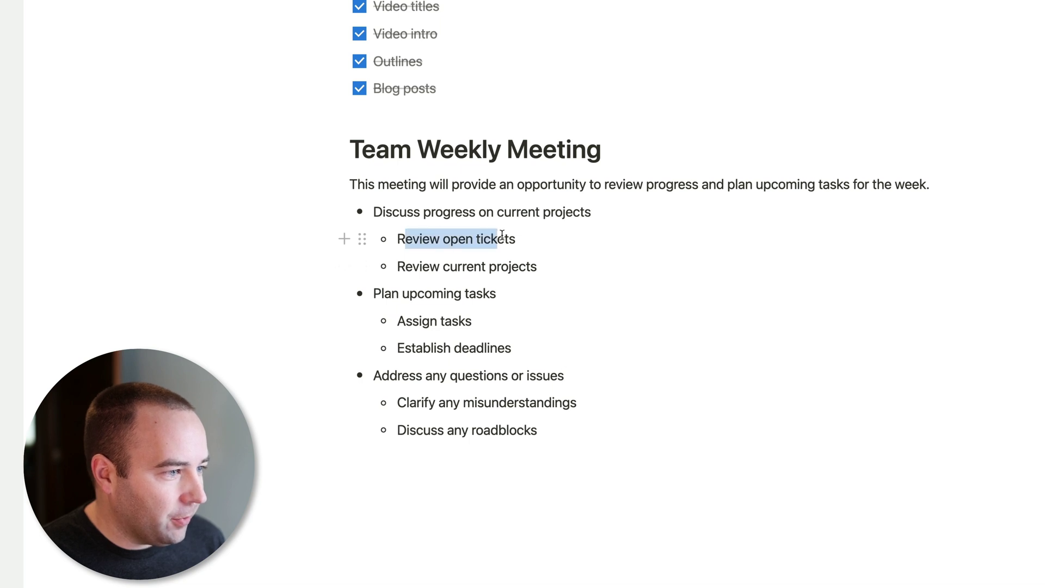
pyautogui.moveTo(405, 267); pyautogui.dragTo(570, 260)
pyautogui.moveTo(392, 293); pyautogui.dragTo(537, 294)
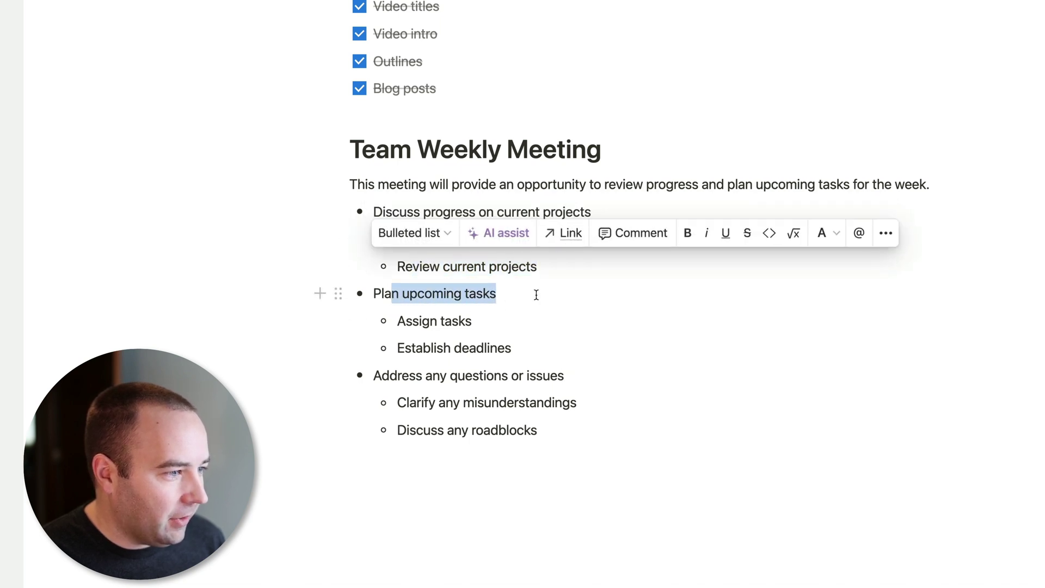
pyautogui.moveTo(397, 376); pyautogui.dragTo(569, 375)
pyautogui.click(600, 376)
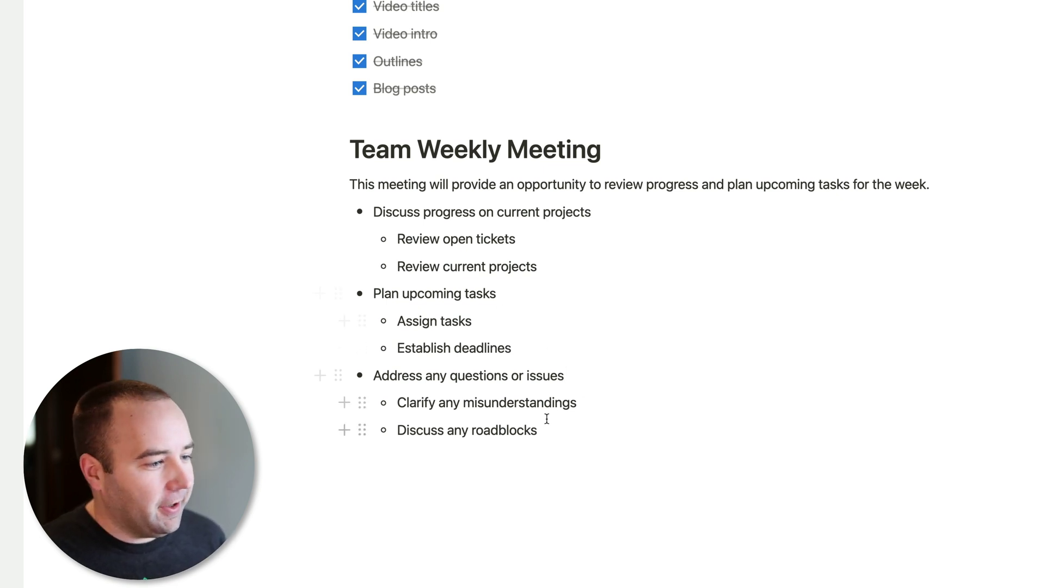
pyautogui.moveTo(555, 436); pyautogui.dragTo(320, 156)
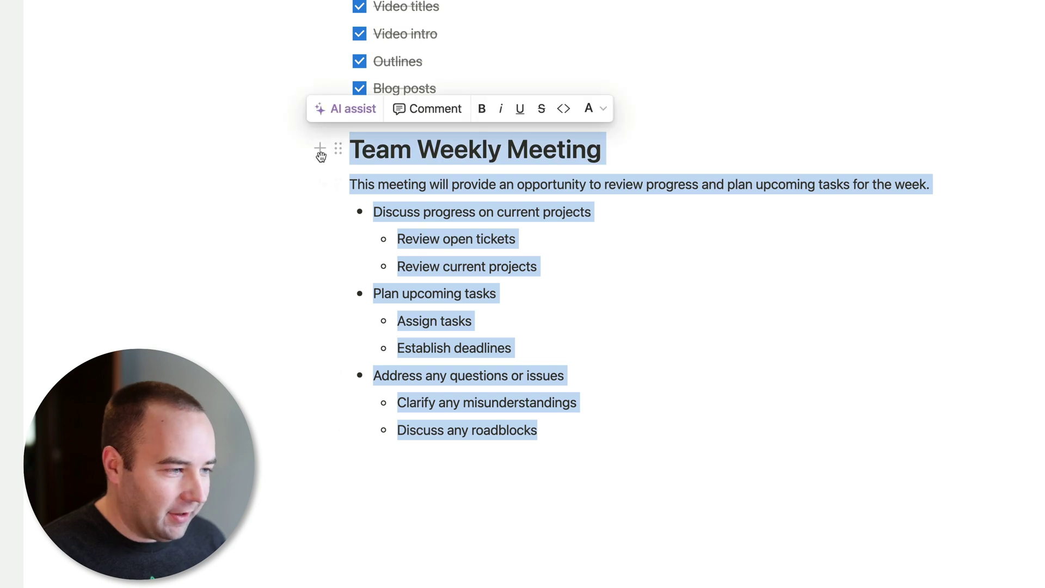
pyautogui.press('BackSpace')
pyautogui.press('BackSpace')
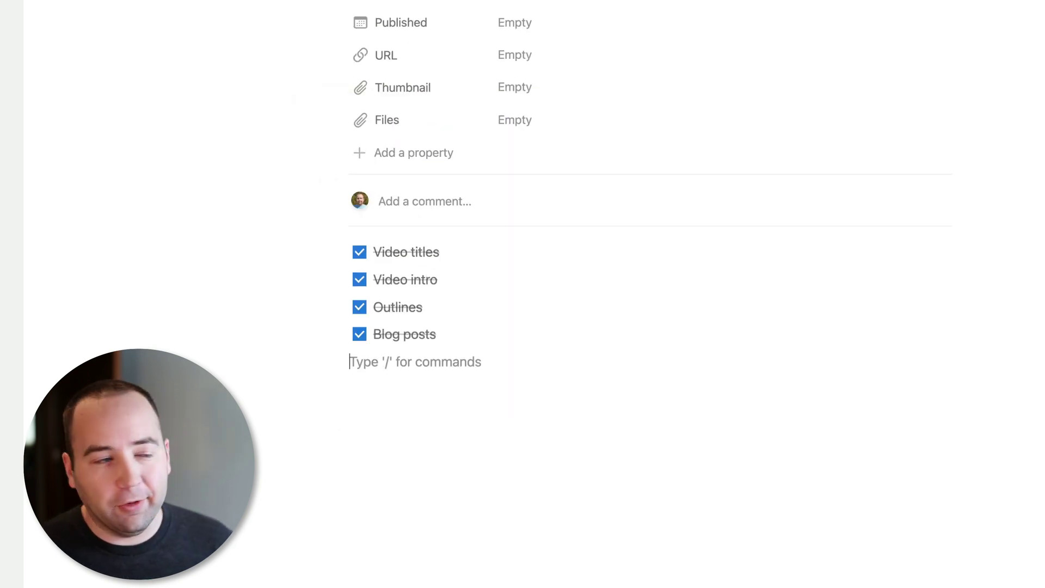